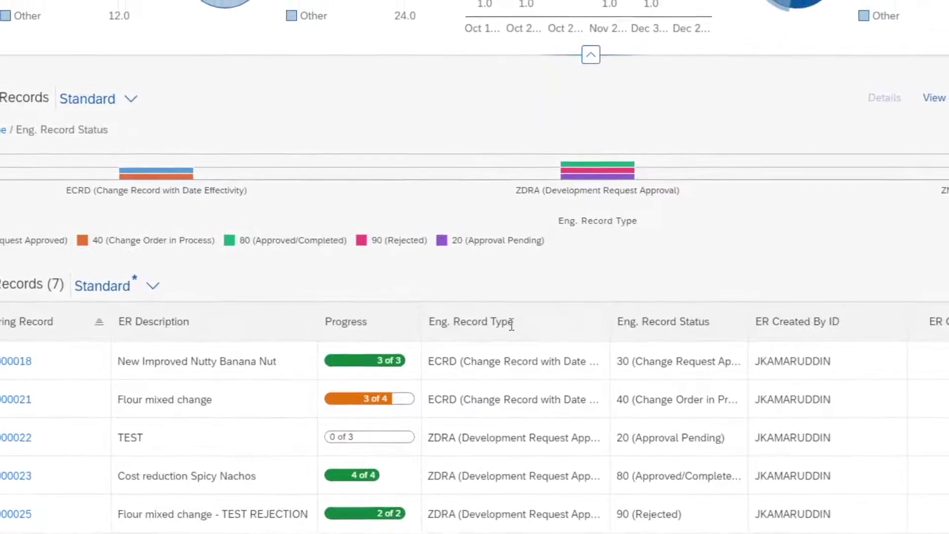
Scroll the Engineering Records table through the seven records charted by type and status.
scroll(394, 396, down, 2)
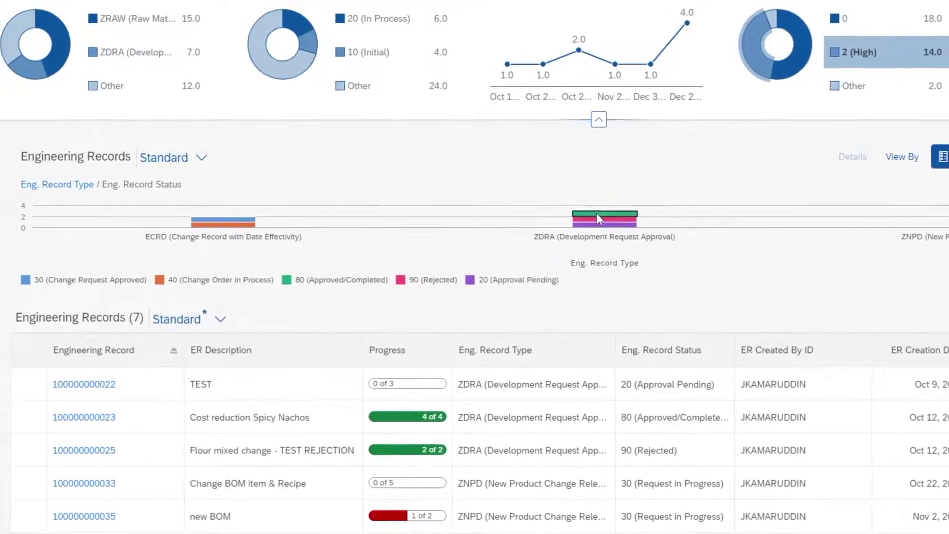
Collapse the KPI chart header above the engineering records list.
click(597, 115)
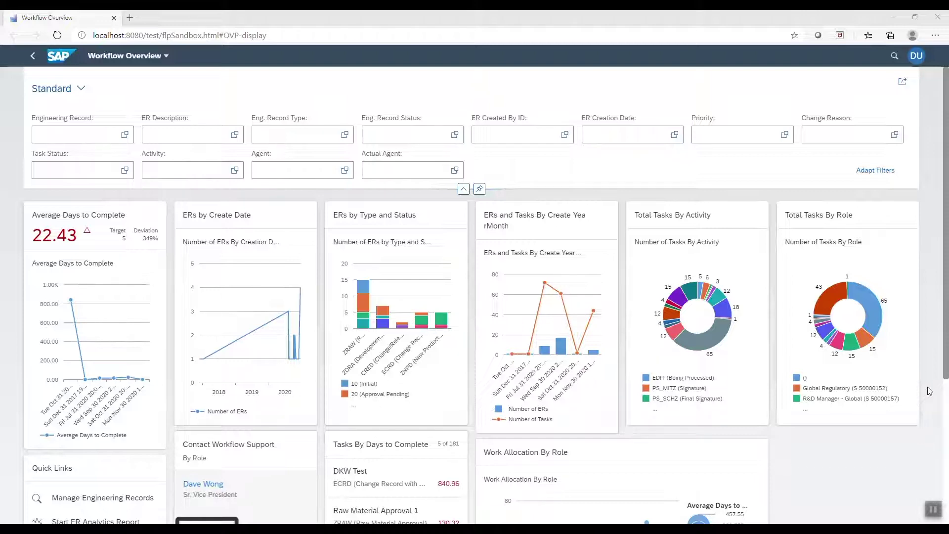
Switch off the Contact Workflow Support card through Manage Cards in the user menu.
scroll(929, 391, down, 1)
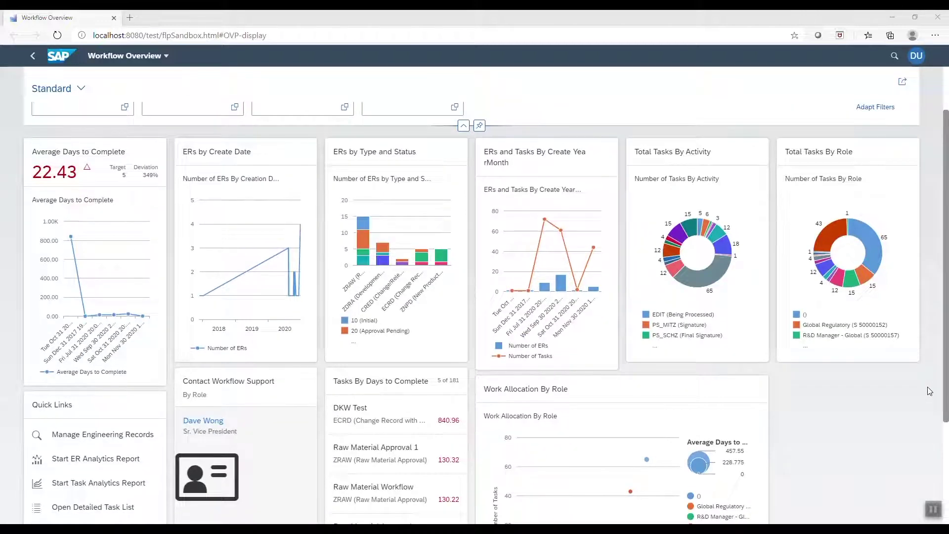
scroll(929, 391, down, 1)
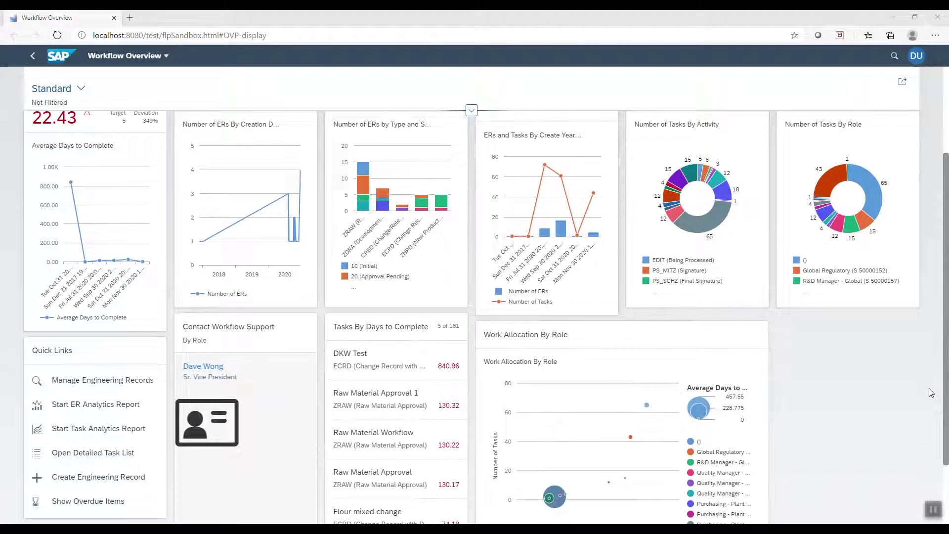
scroll(931, 392, up, 1)
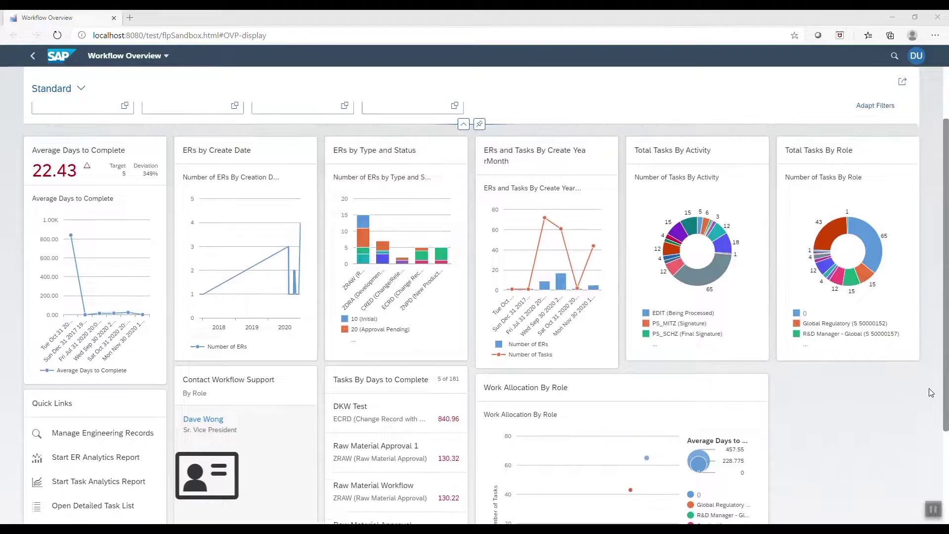
click(916, 56)
click(921, 188)
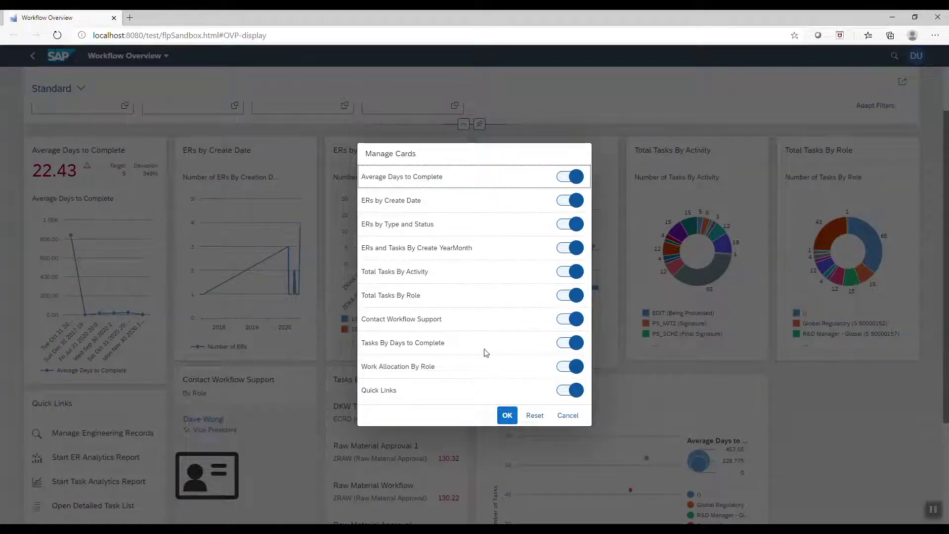
click(573, 318)
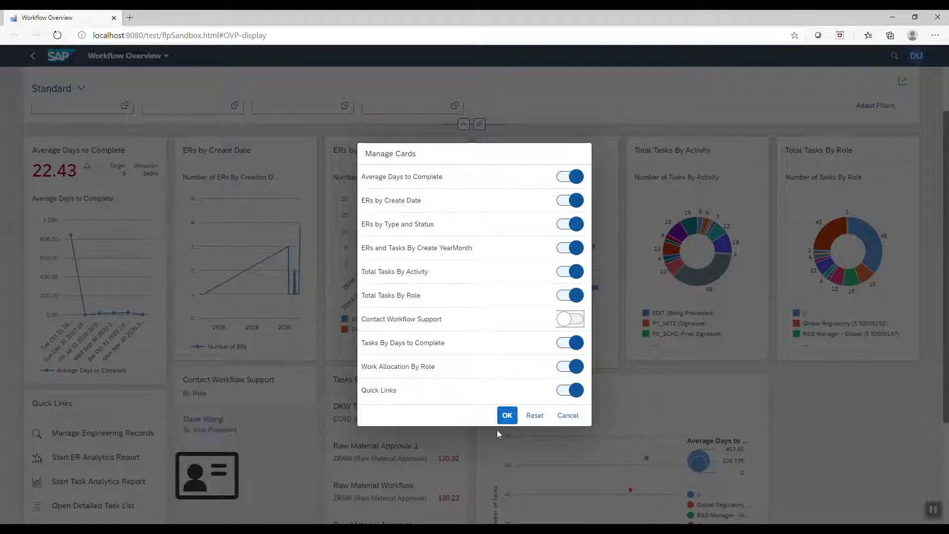
click(506, 417)
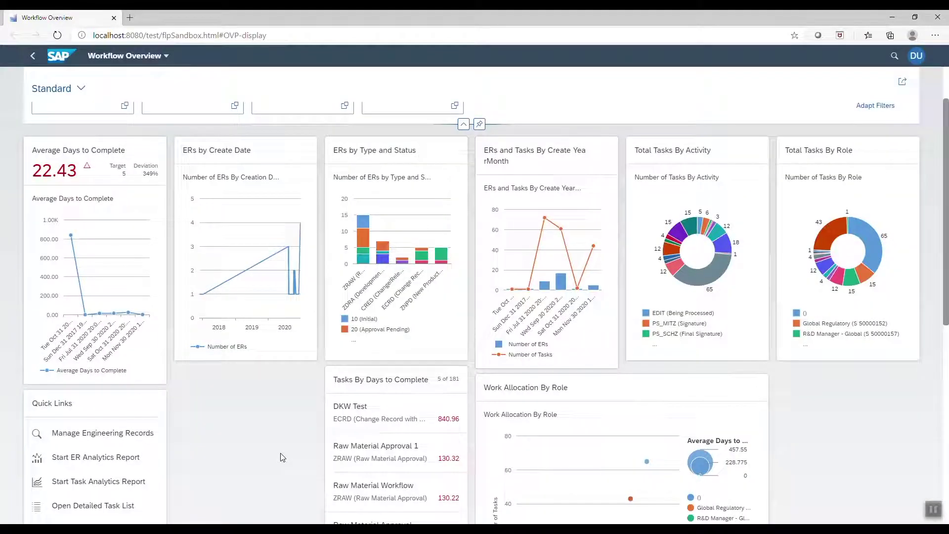
Reposition the Work Allocation By Role, Tasks By Days to Complete and ERs by Create Date cards.
scroll(284, 442, down, 3)
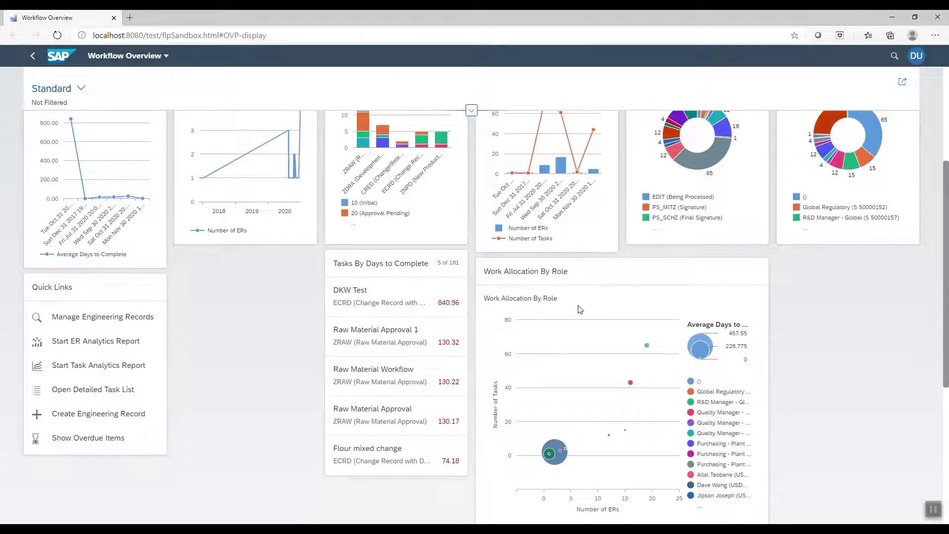
drag(578, 276, 704, 268)
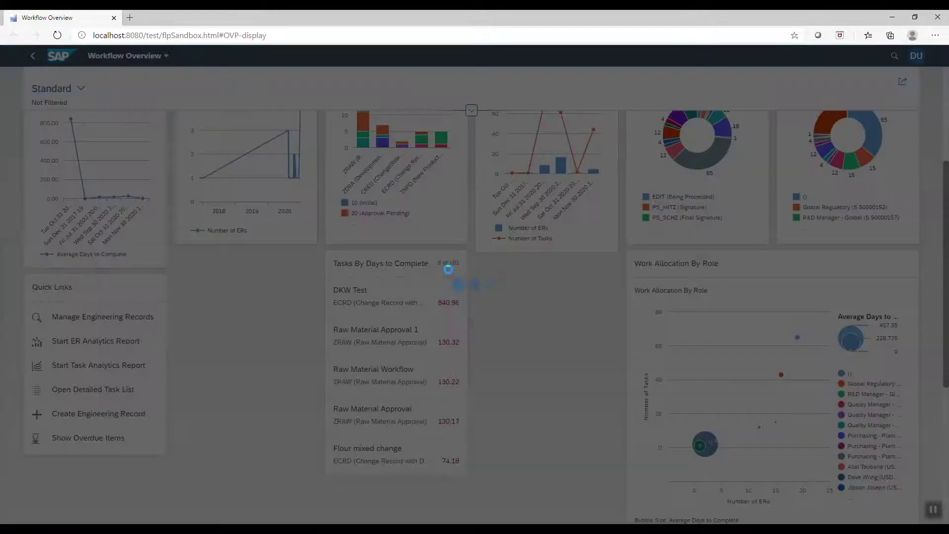
drag(439, 261, 579, 271)
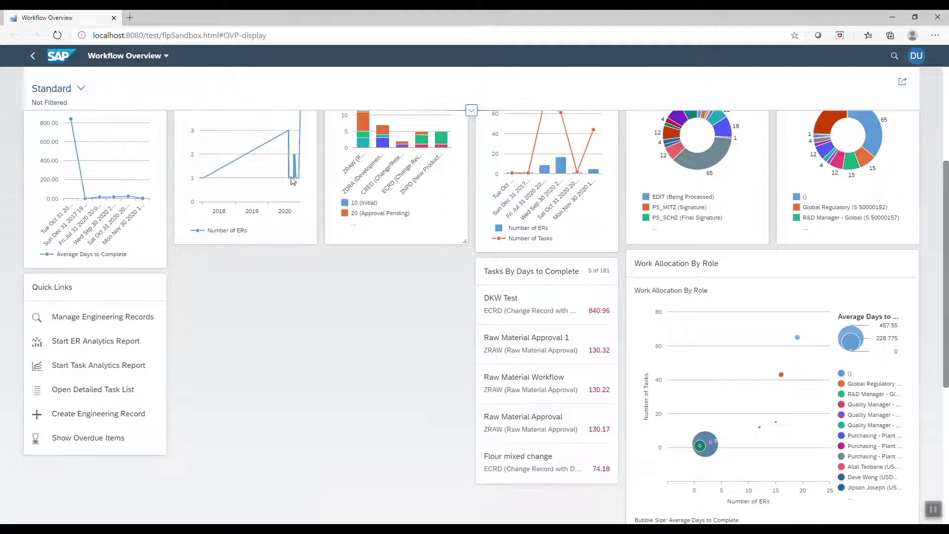
scroll(264, 170, up, 5)
drag(261, 148, 264, 376)
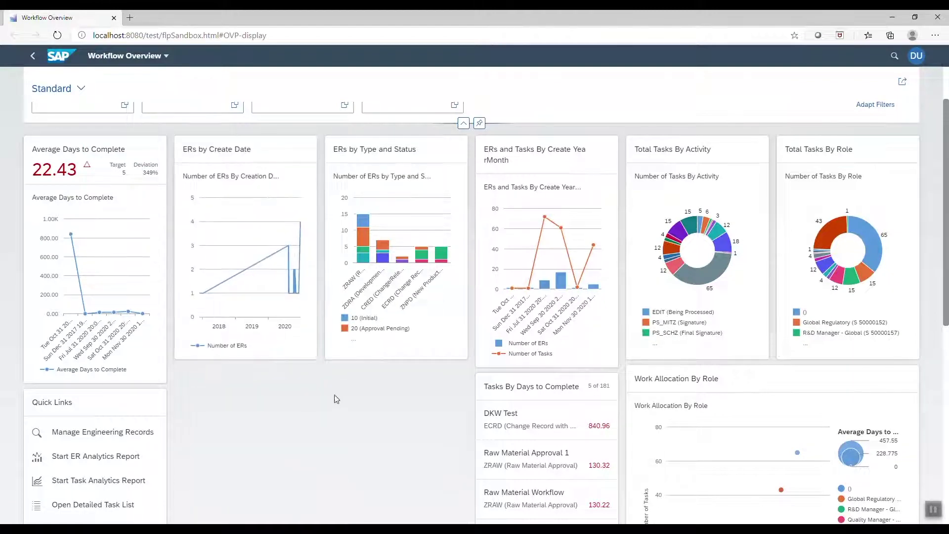
drag(250, 149, 374, 396)
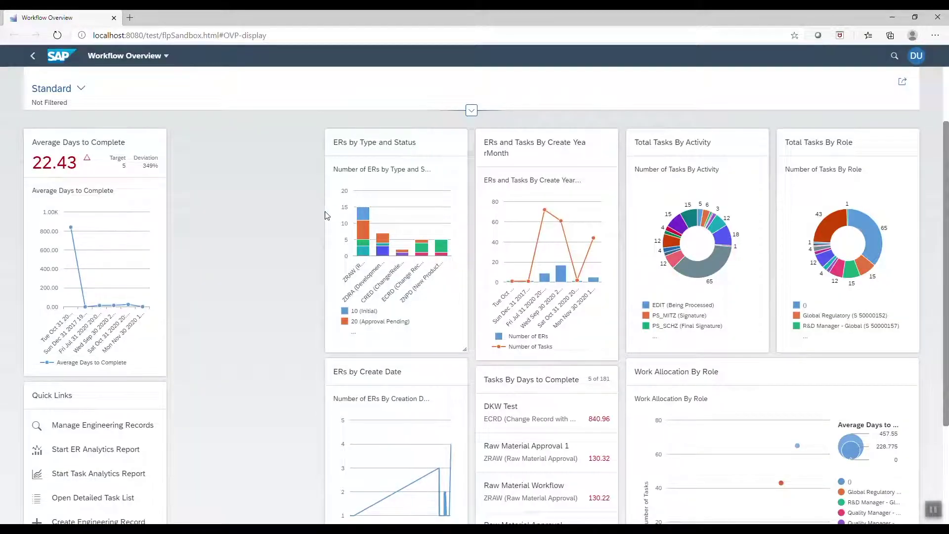
Place a widened ERs by Type and Status in column two, ERs by Create Date beneath, Quick Links top-left.
drag(369, 144, 224, 214)
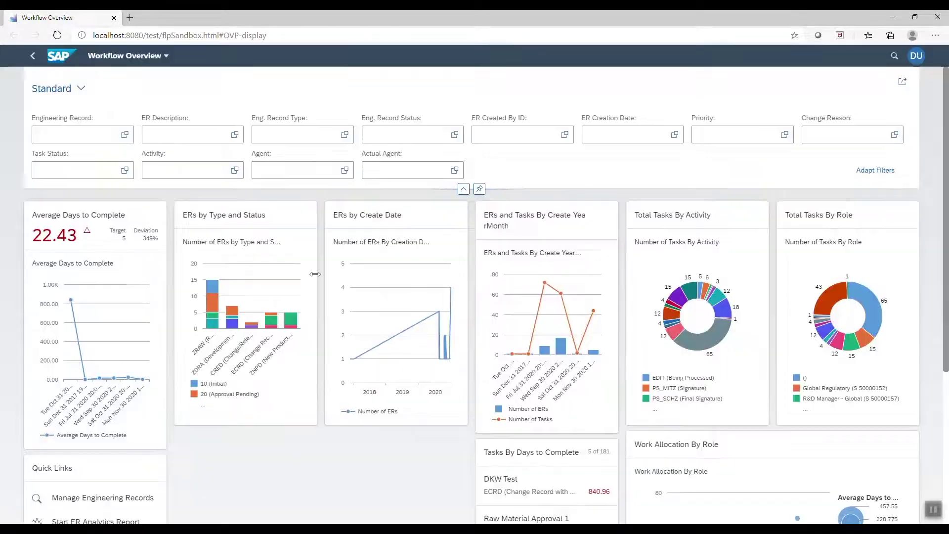
drag(315, 274, 476, 291)
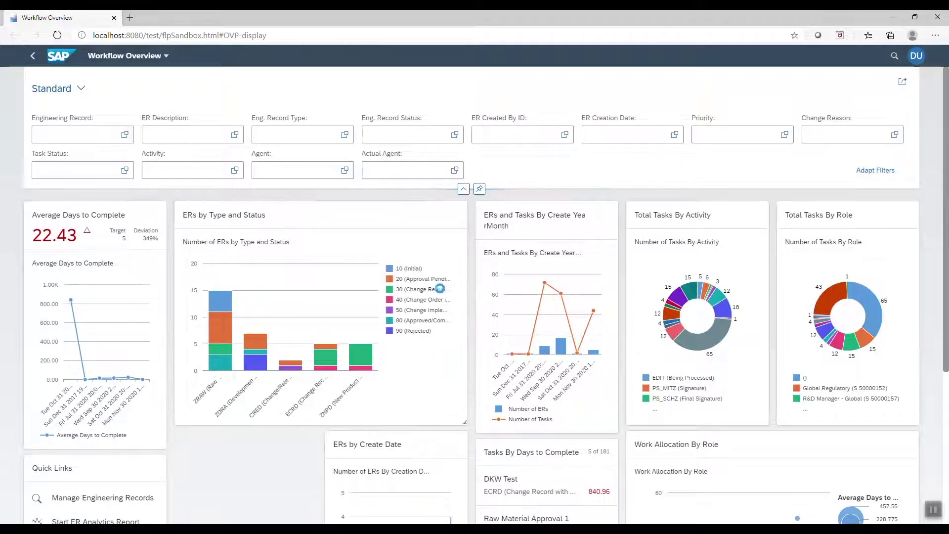
scroll(447, 292, down, 3)
drag(411, 267, 452, 327)
scroll(450, 341, up, 2)
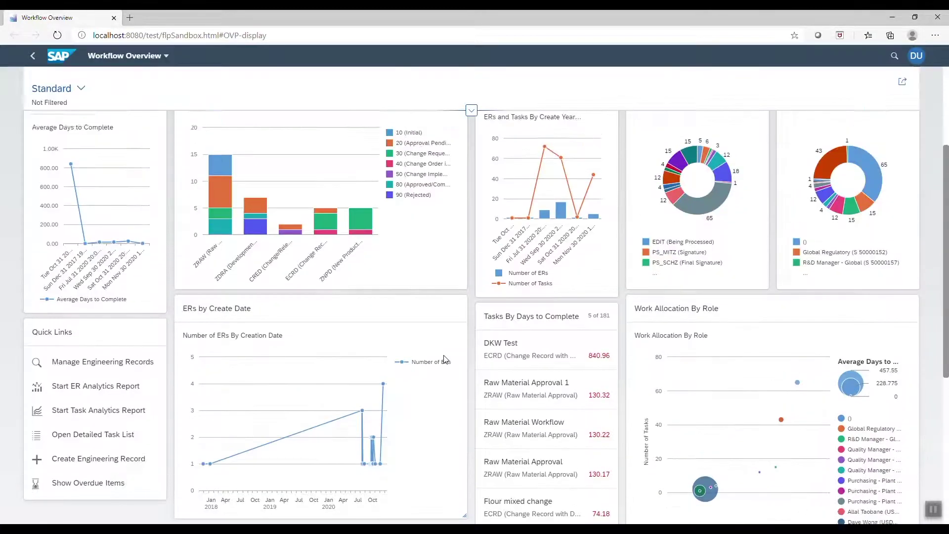
drag(128, 368, 97, 240)
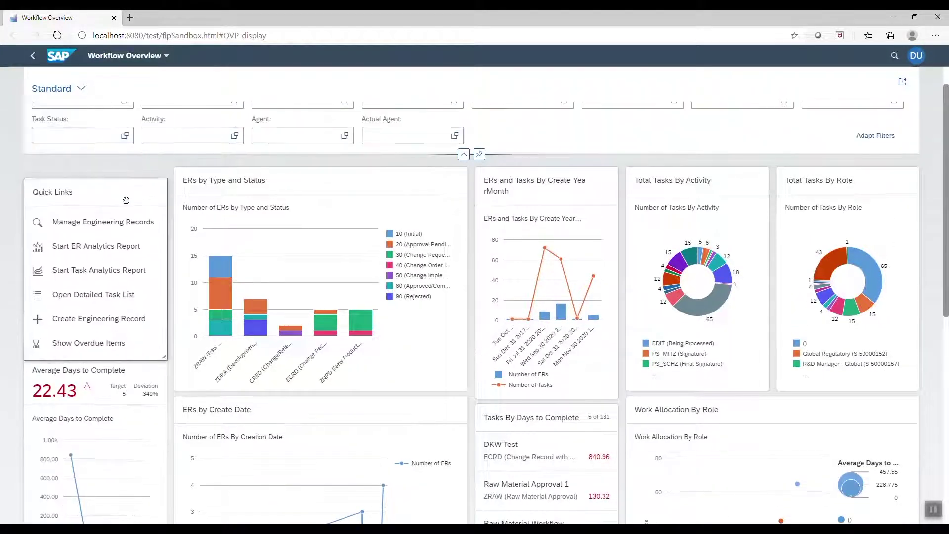
Scroll up and down the dashboard to review the rearranged card layout below the filter bar.
scroll(733, 193, down, 1)
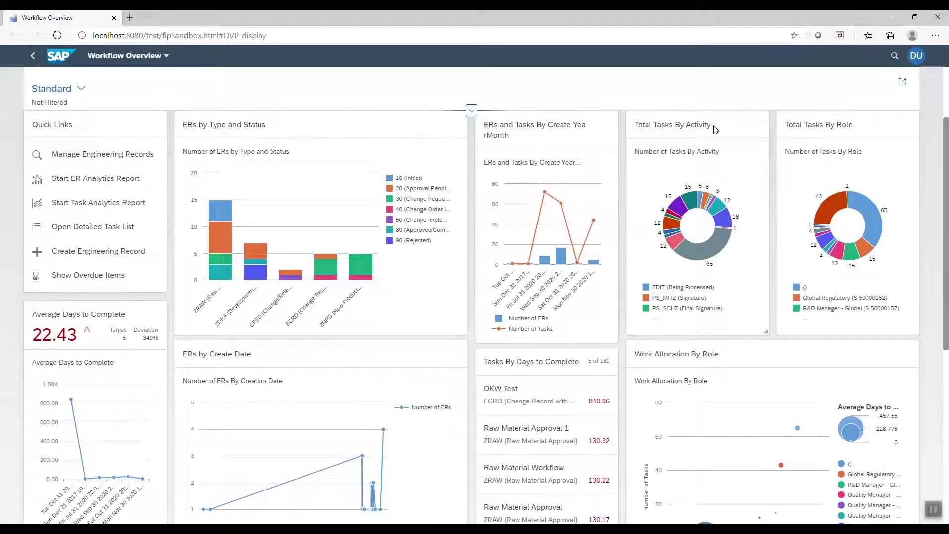
scroll(716, 155, up, 1)
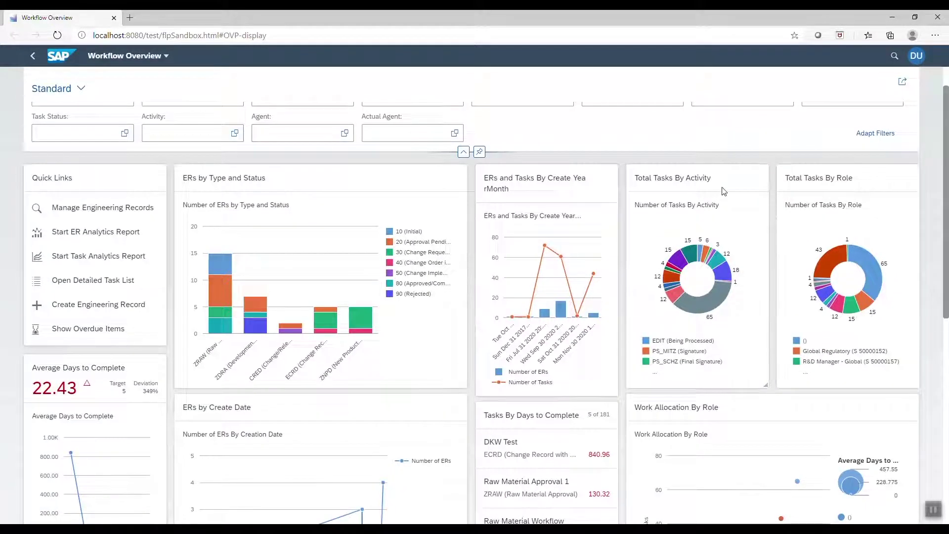
scroll(723, 191, down, 1)
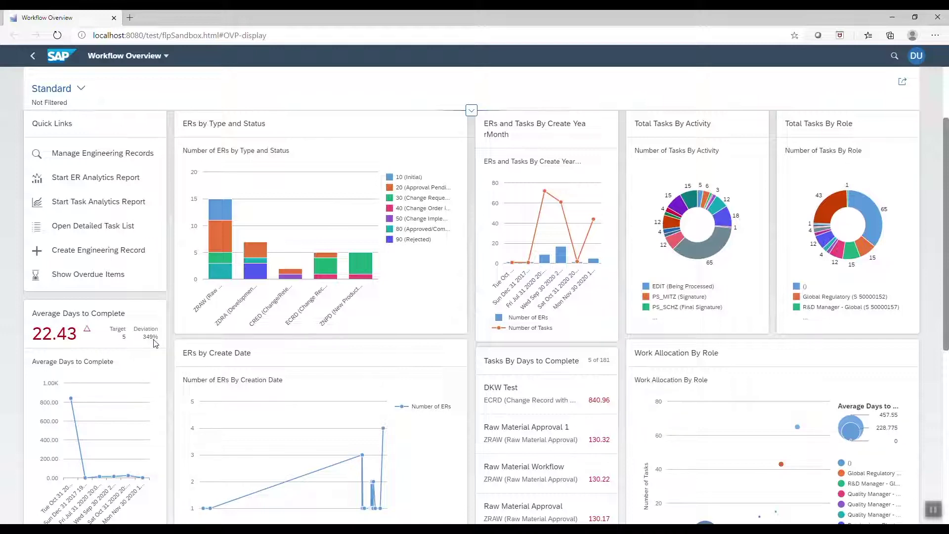
scroll(154, 343, down, 1)
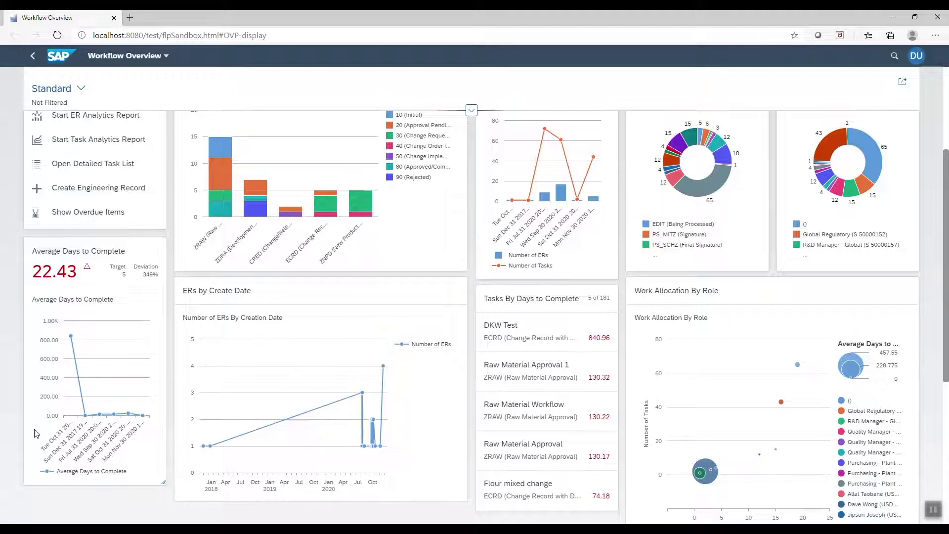
scroll(157, 418, up, 3)
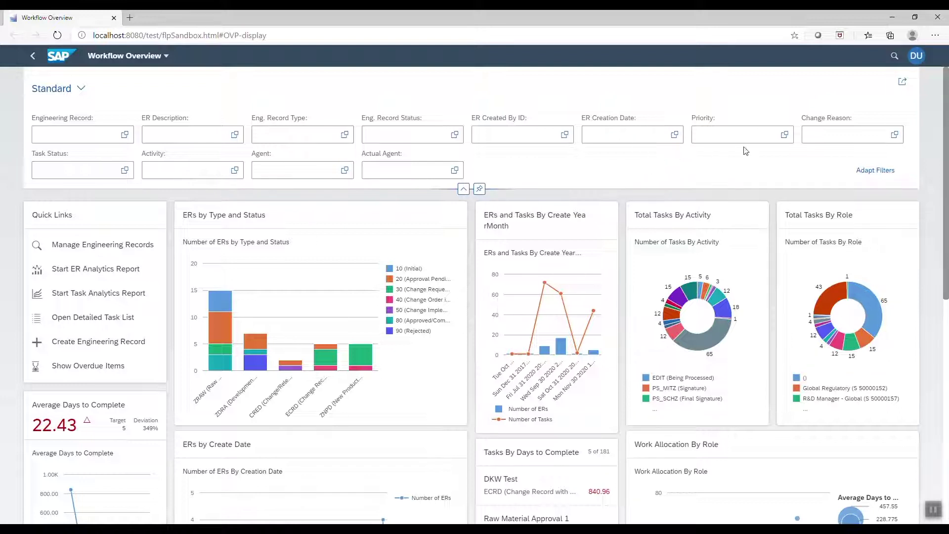
Filter Priority to 1 (Very High) and 2 (High), then review cards showing Average Days 31.15.
click(784, 139)
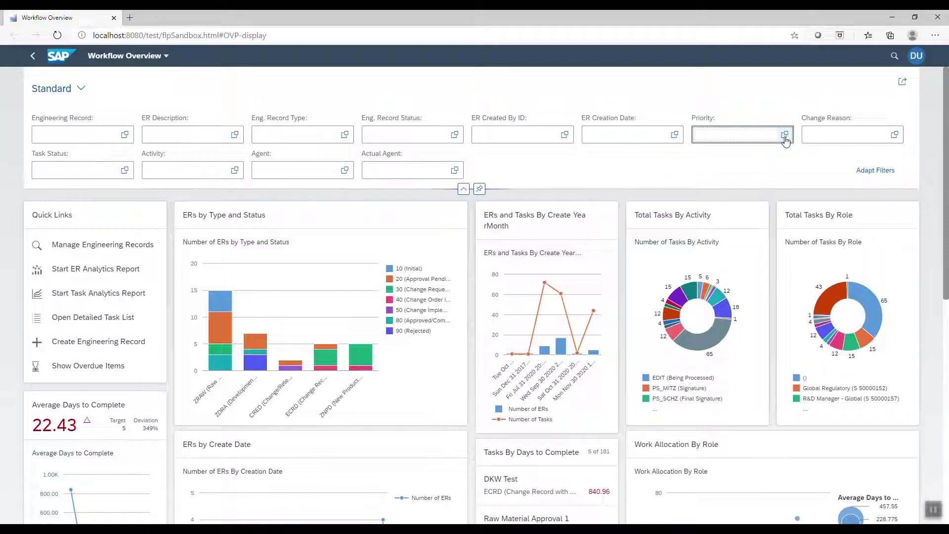
click(785, 136)
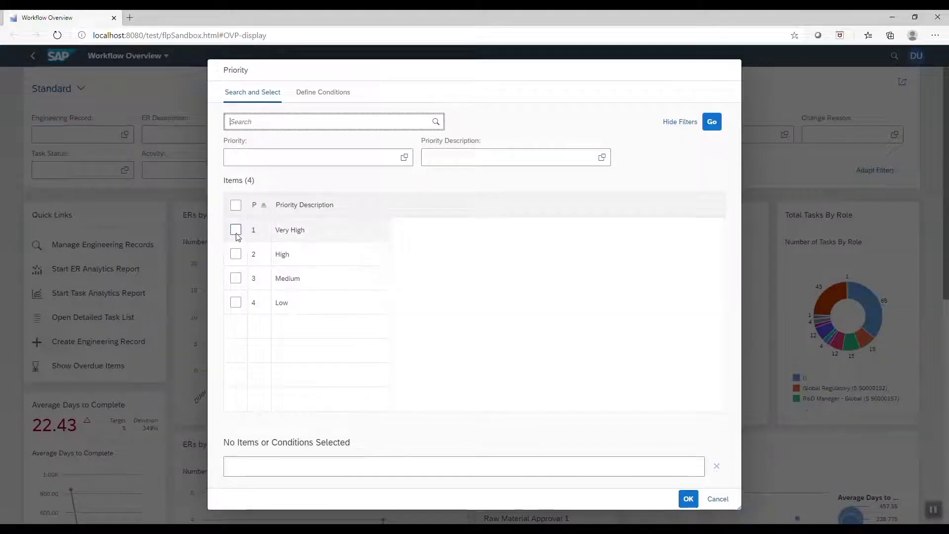
click(236, 230)
click(236, 254)
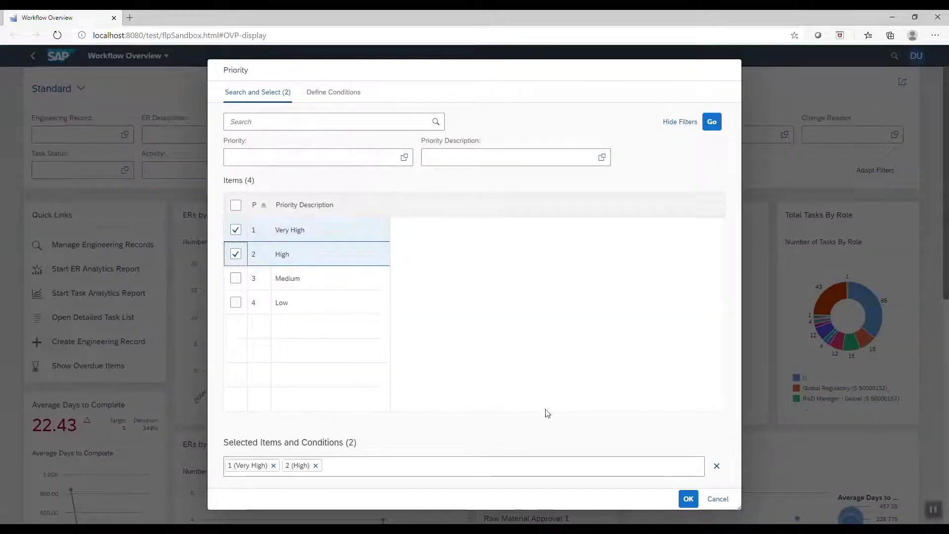
click(688, 499)
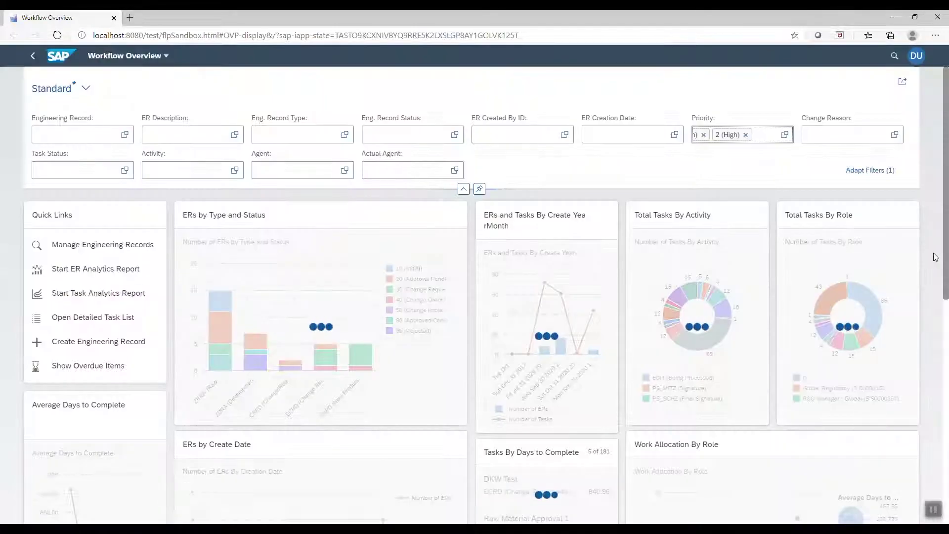
scroll(936, 256, down, 1)
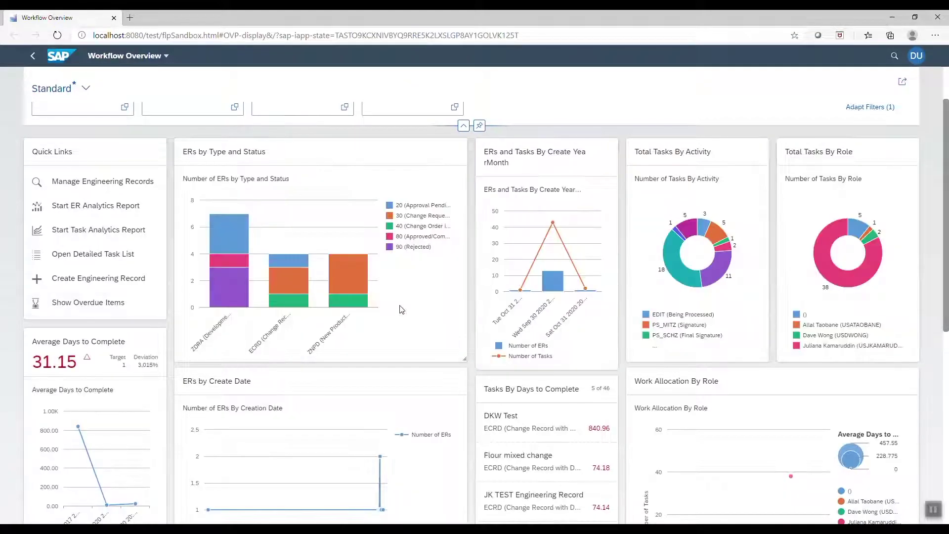
scroll(433, 306, down, 1)
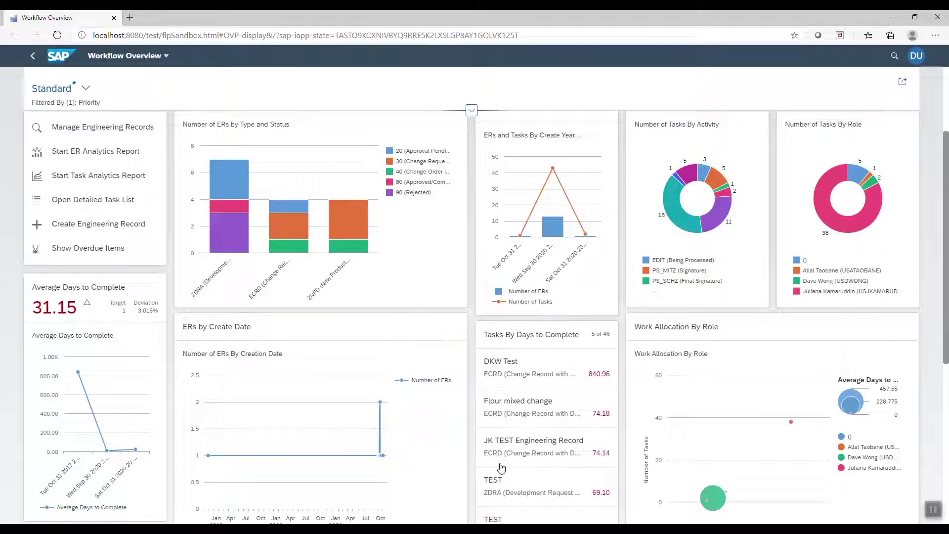
scroll(828, 431, down, 2)
scroll(828, 432, up, 3)
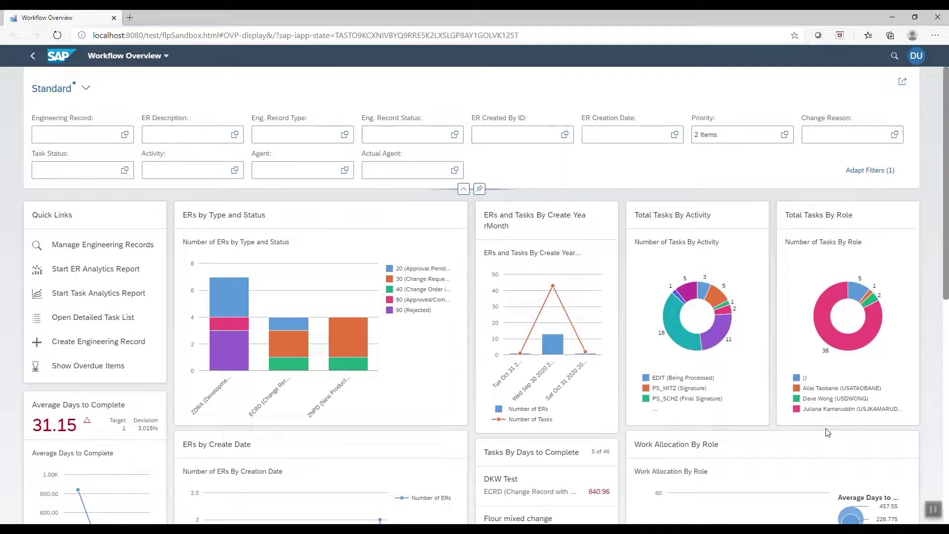
Switch to the Open Workflows view and browse its cards.
click(86, 88)
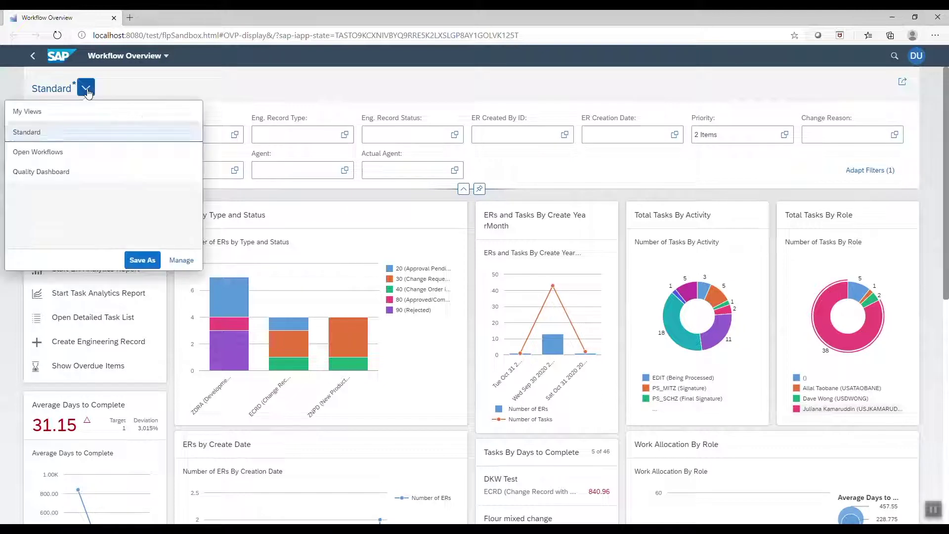
click(44, 153)
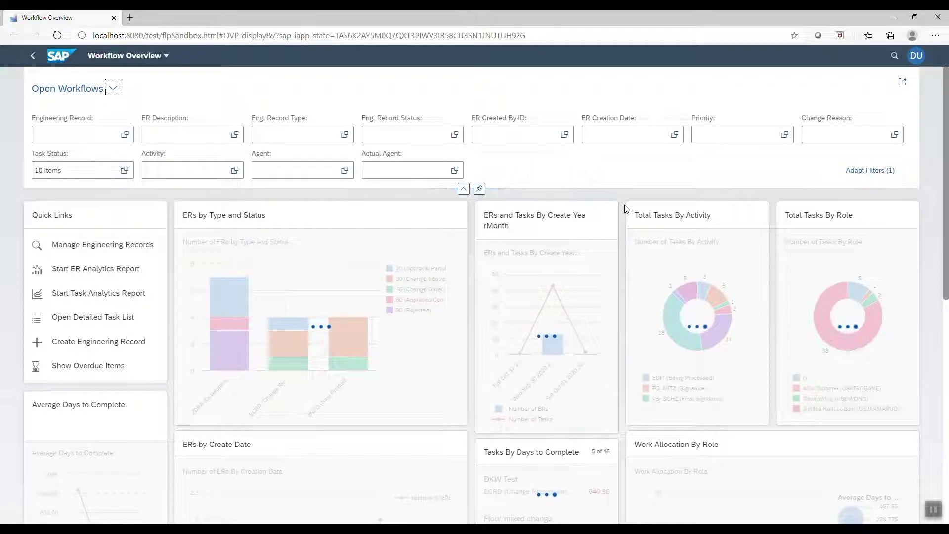
scroll(627, 210, down, 2)
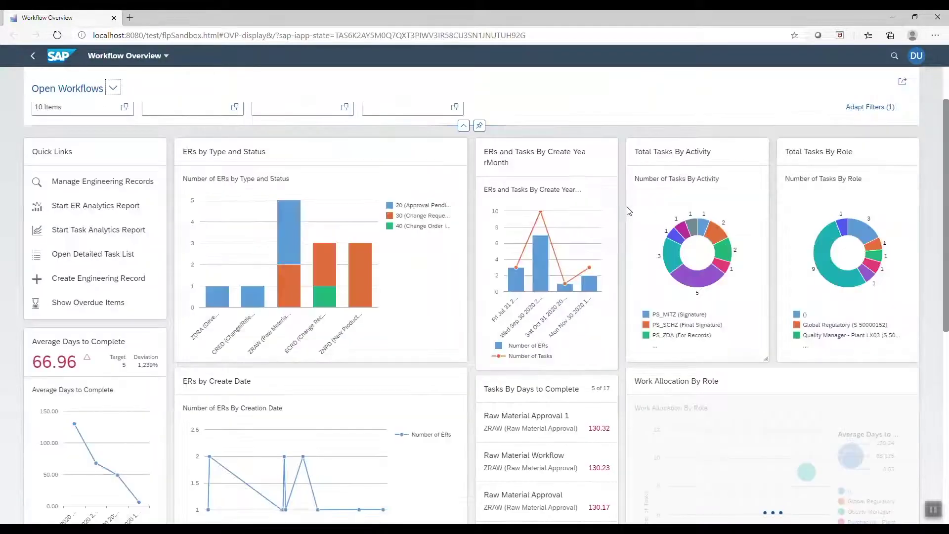
scroll(627, 210, down, 1)
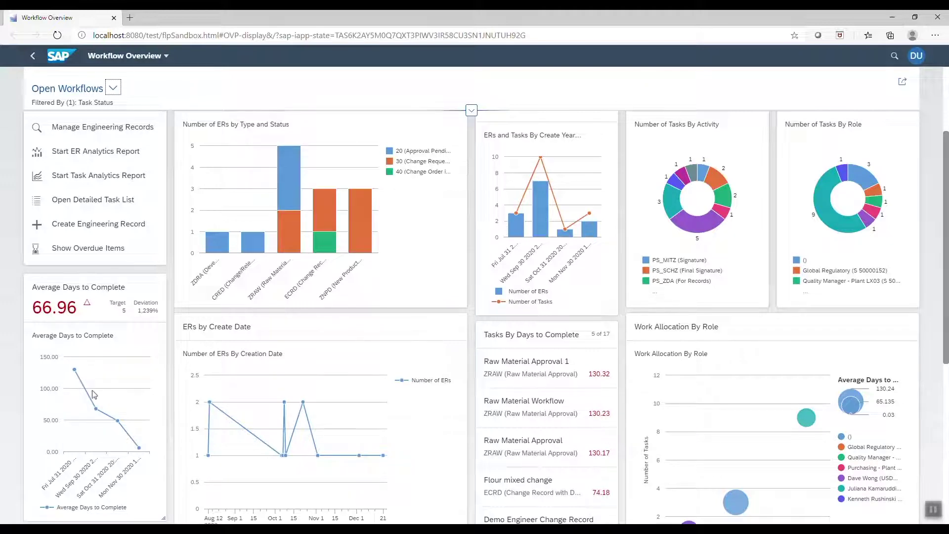
scroll(221, 368, down, 1)
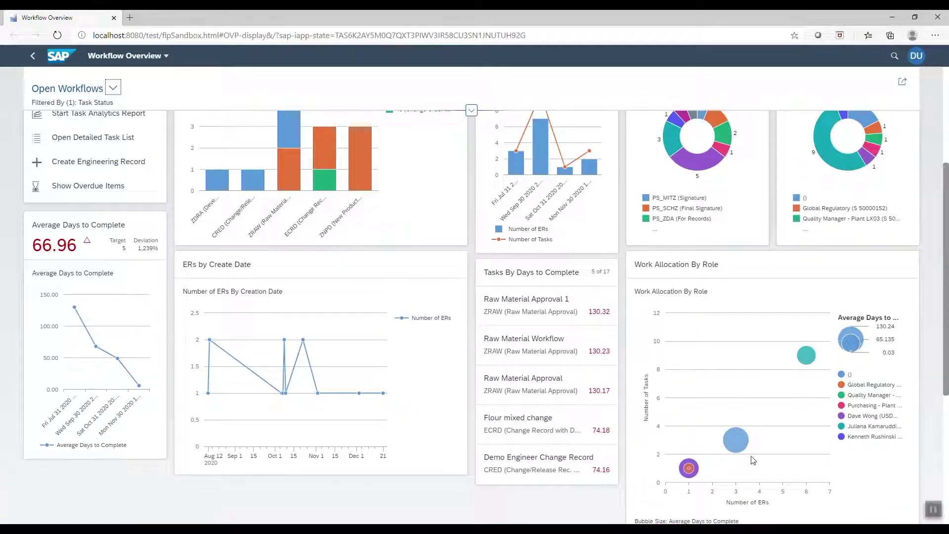
Load the Quality Dashboard saved view.
scroll(778, 454, up, 3)
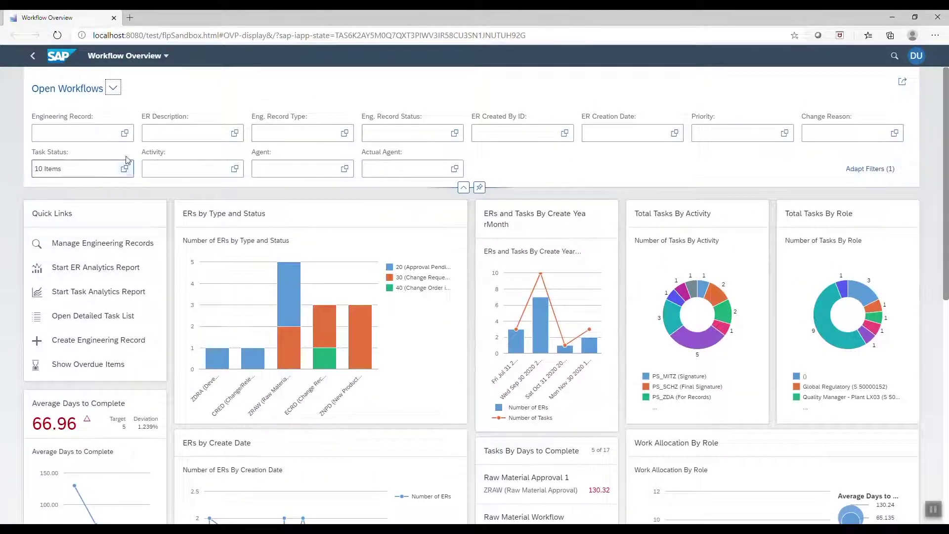
click(113, 88)
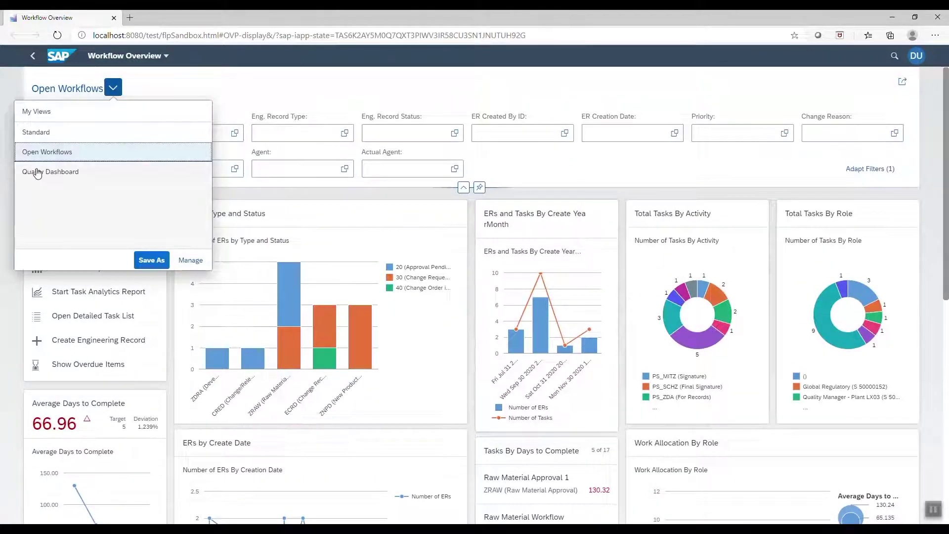
click(43, 173)
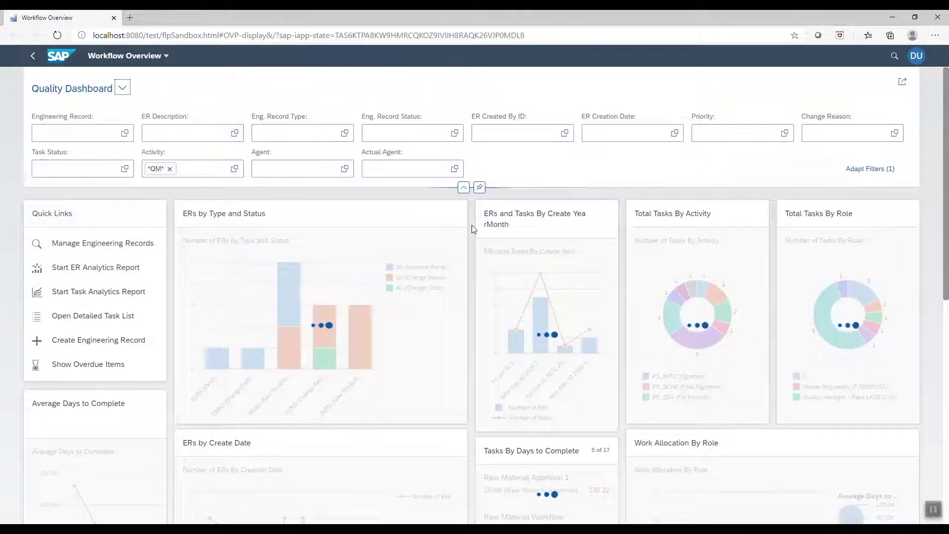
scroll(473, 228, down, 1)
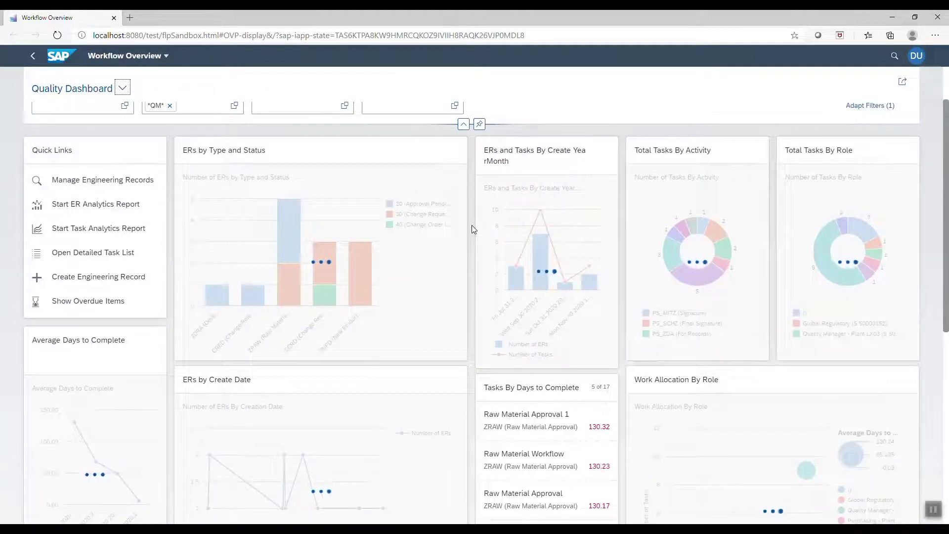
scroll(471, 229, down, 1)
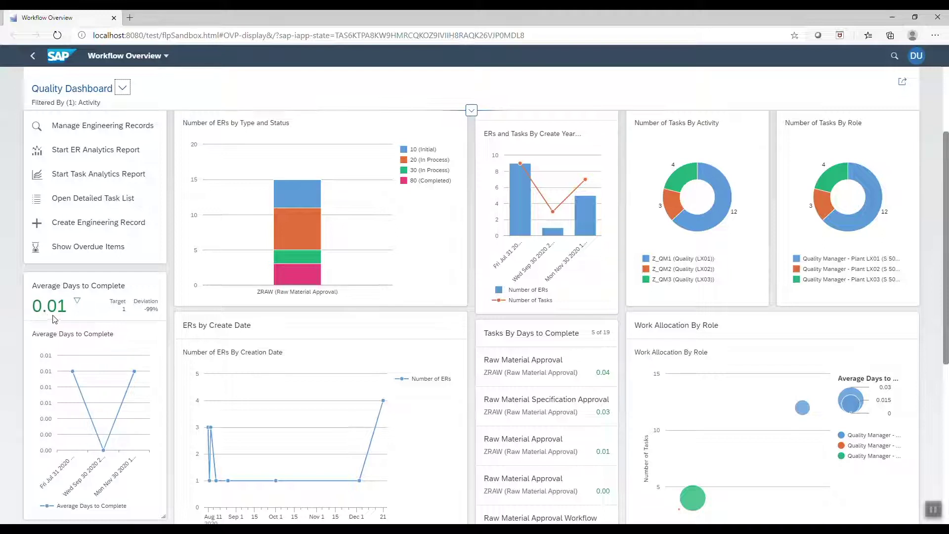
scroll(77, 344, down, 1)
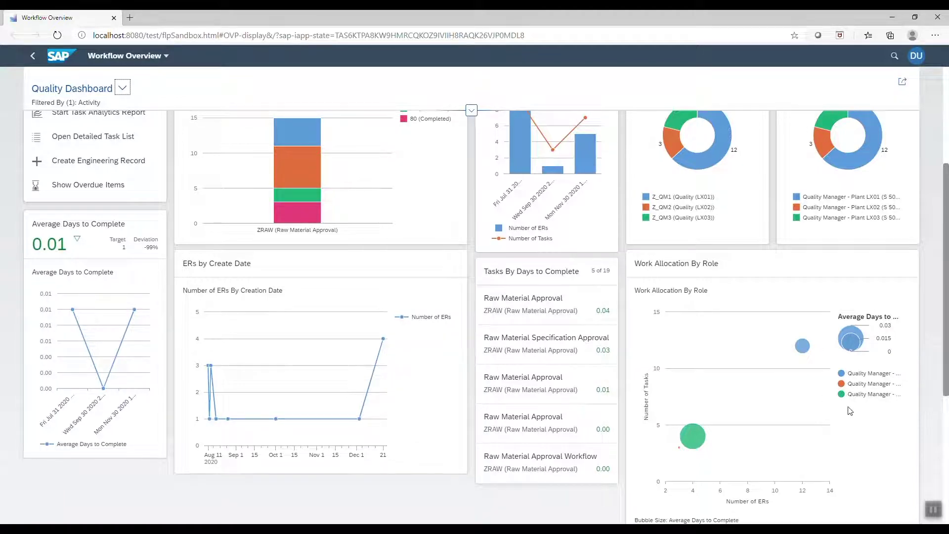
click(122, 88)
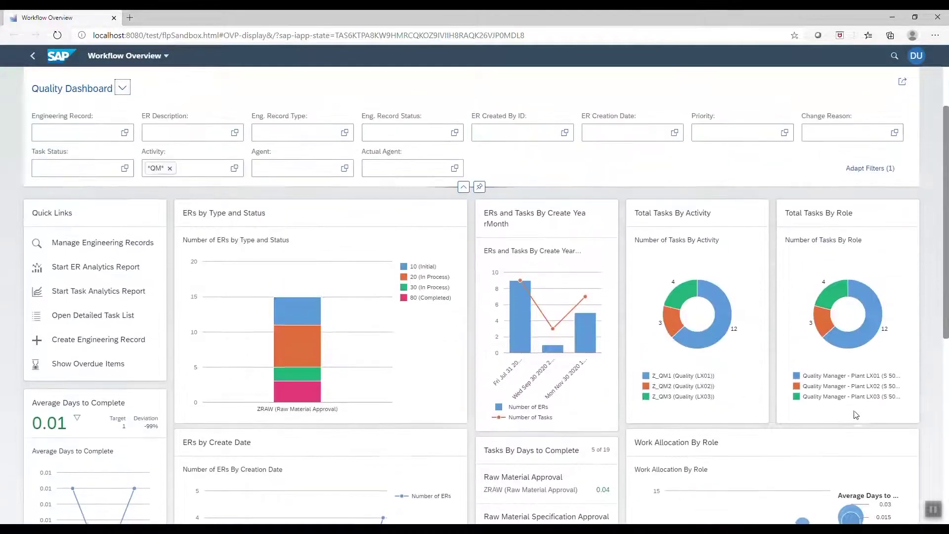
Return to the Standard view and filter Actual Agent by the agent's user id, reviewing the cards.
click(122, 87)
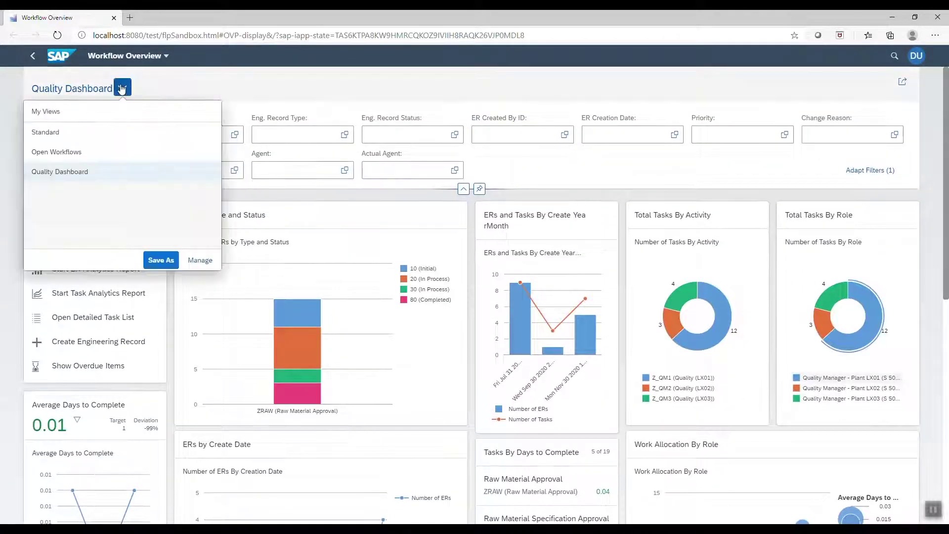
click(50, 129)
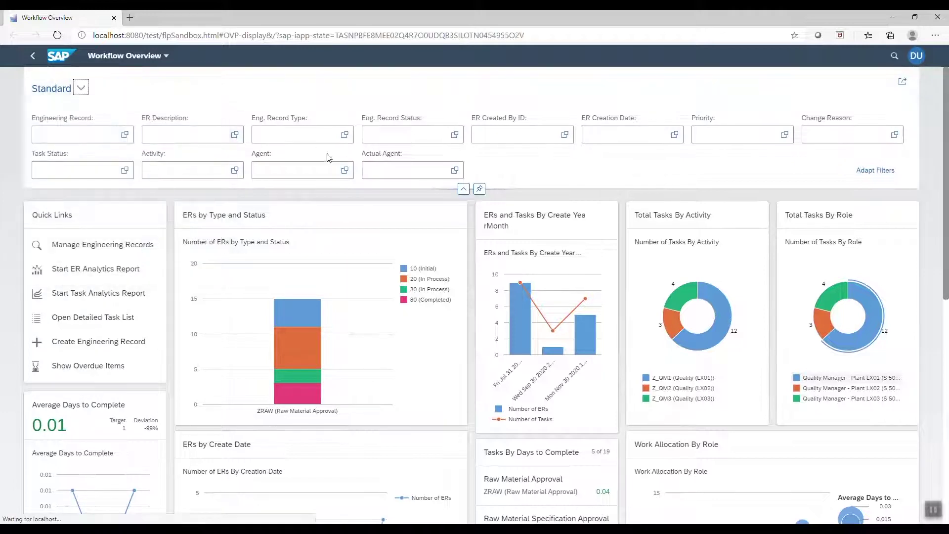
click(394, 169)
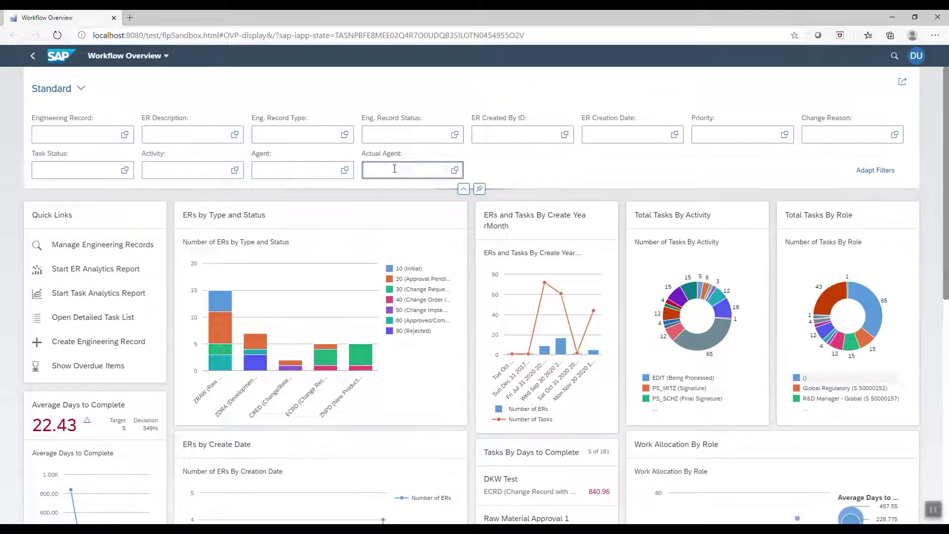
key(Return)
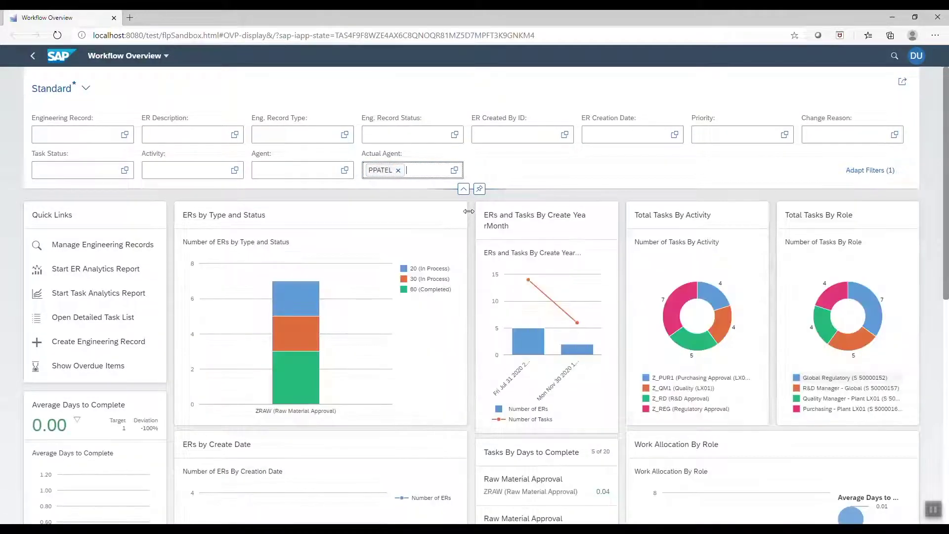
scroll(469, 215, down, 3)
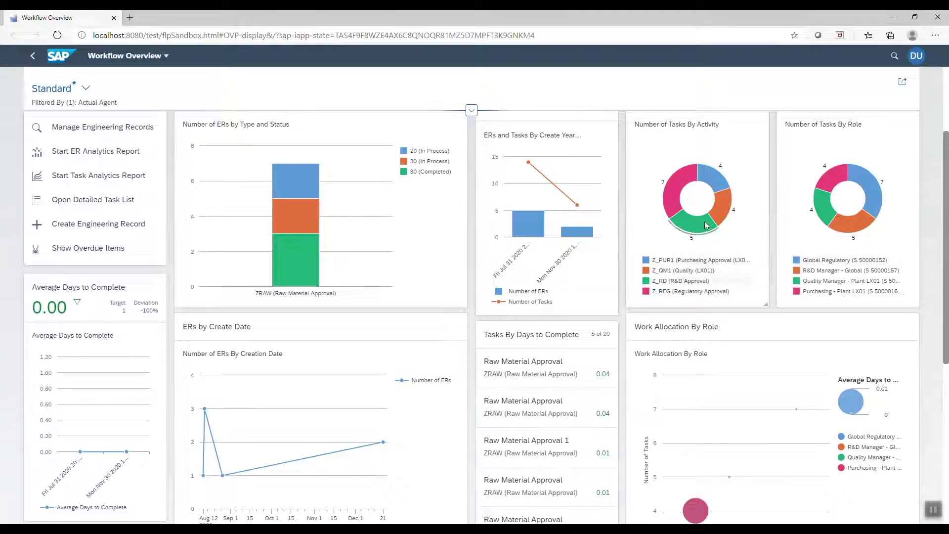
scroll(894, 255, down, 3)
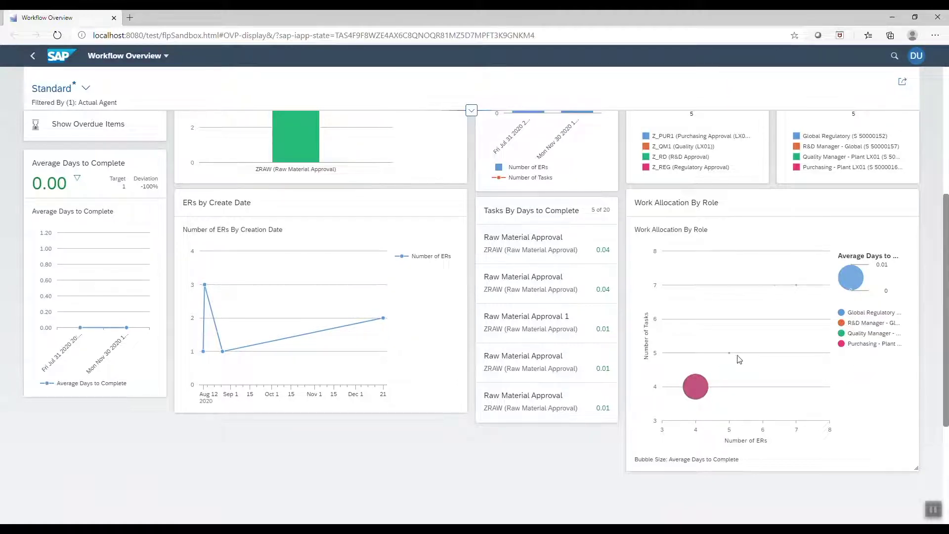
scroll(816, 269, up, 4)
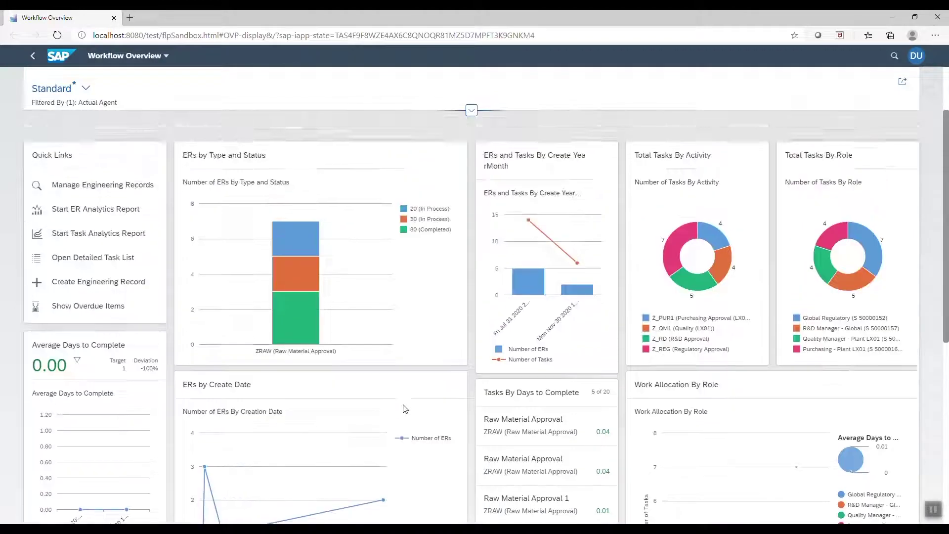
scroll(865, 475, up, 2)
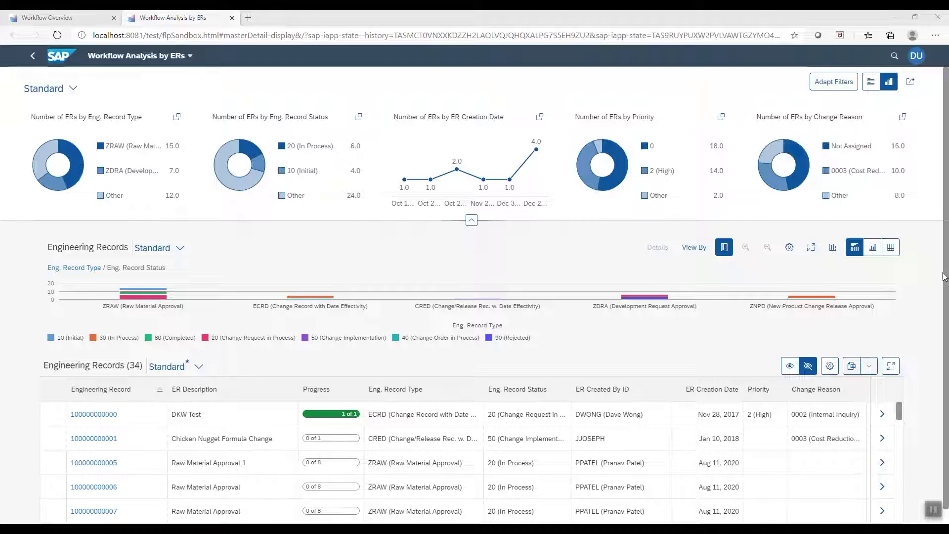
Collapse the header charts and scroll through the 34 engineering records.
click(471, 220)
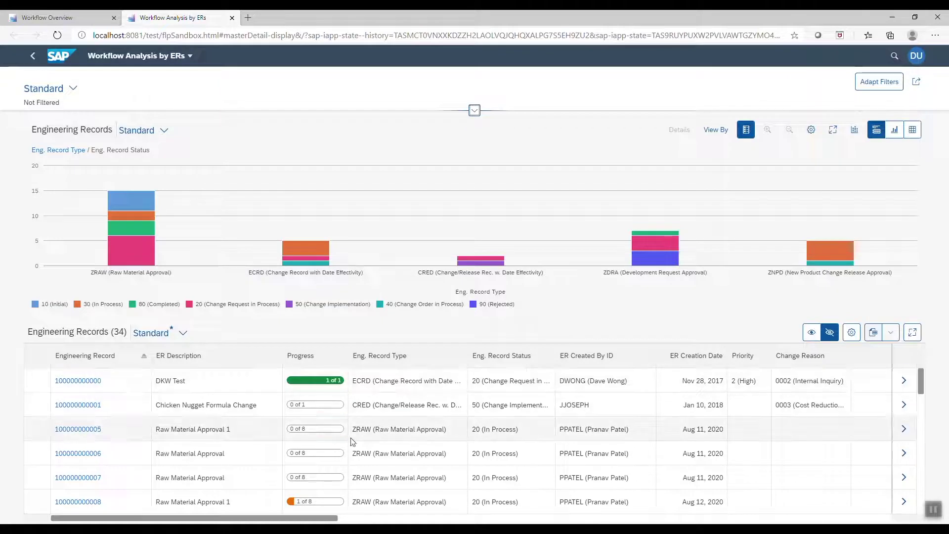
scroll(349, 423, down, 2)
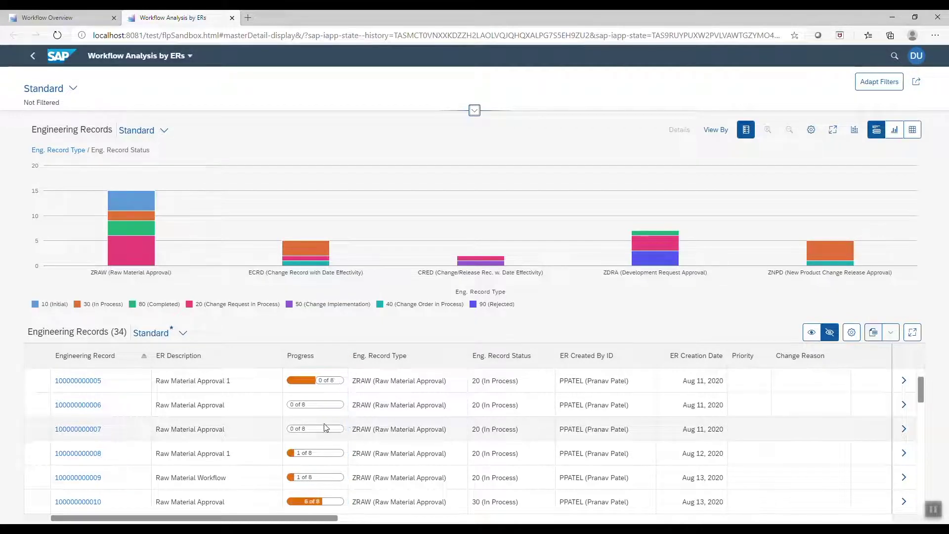
scroll(325, 427, down, 4)
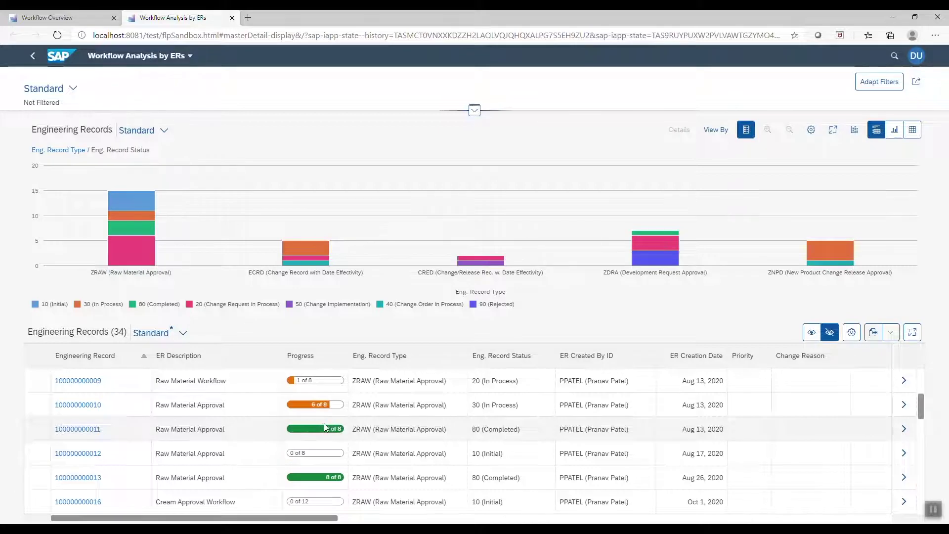
scroll(326, 428, down, 2)
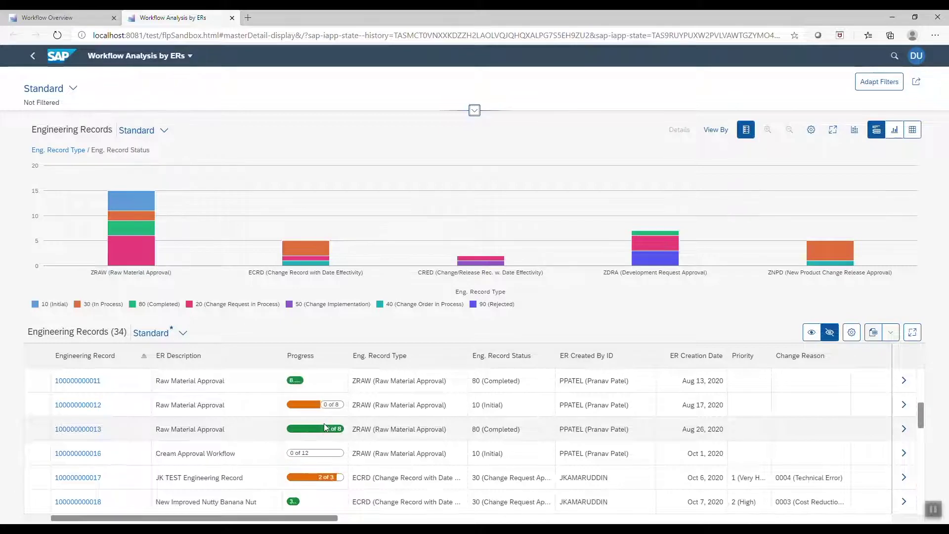
Filter via charts to priority 2 (High) and change reason 0003, then show only the records table.
click(474, 110)
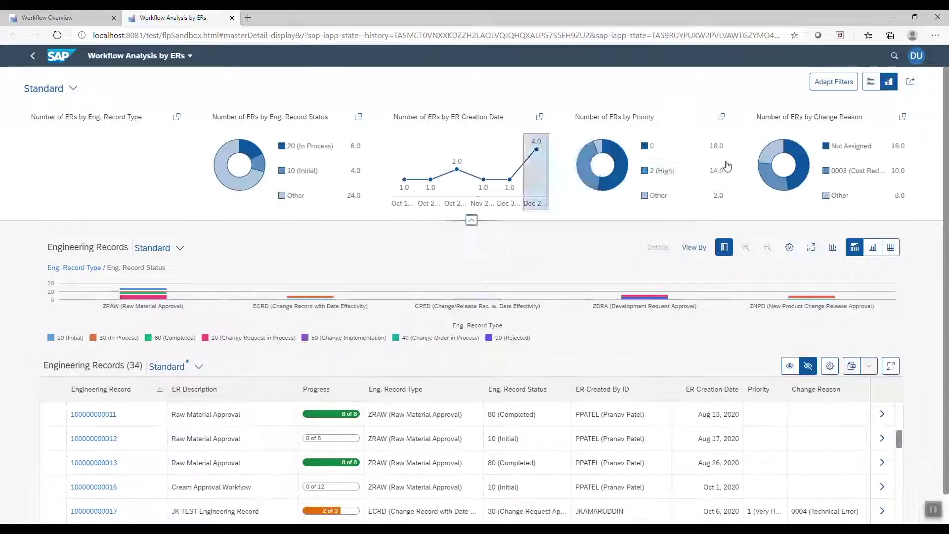
click(656, 173)
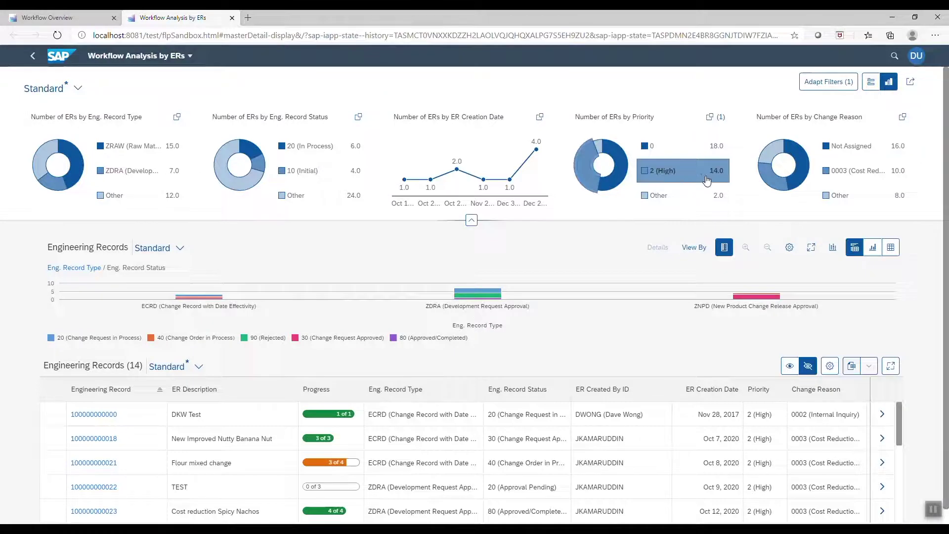
click(866, 178)
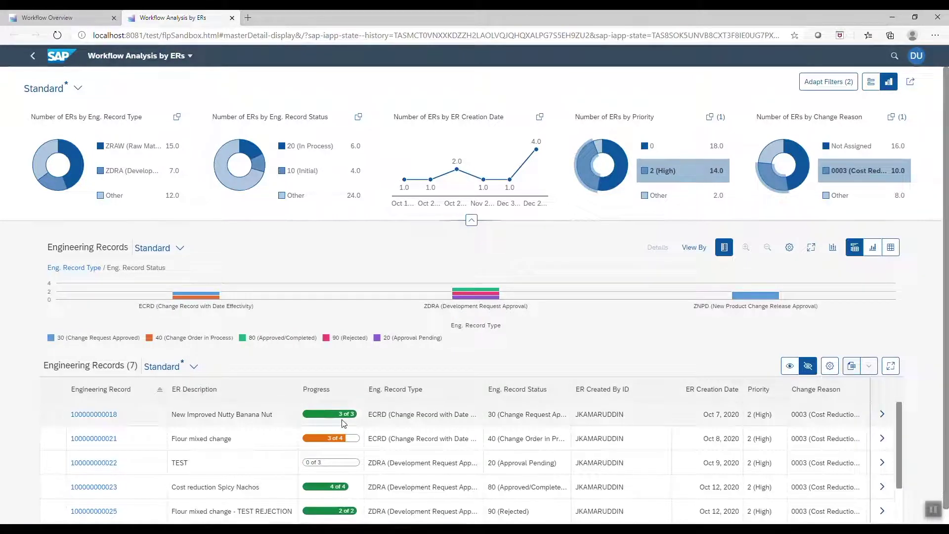
scroll(344, 433, down, 2)
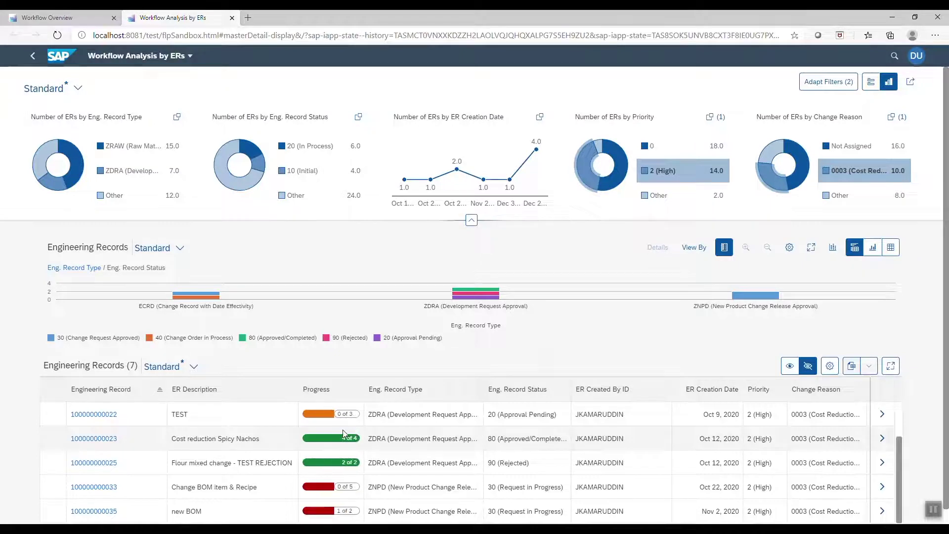
scroll(342, 430, down, 1)
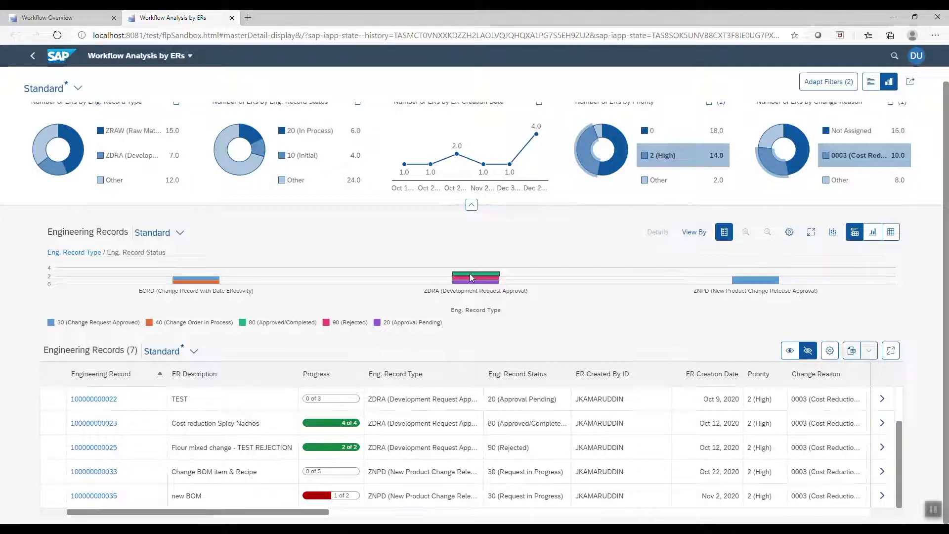
click(471, 206)
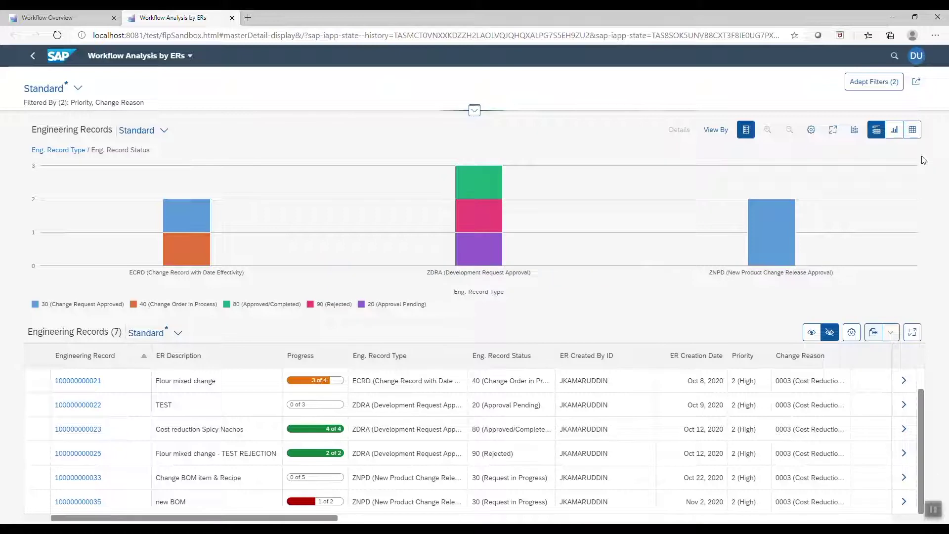
click(912, 131)
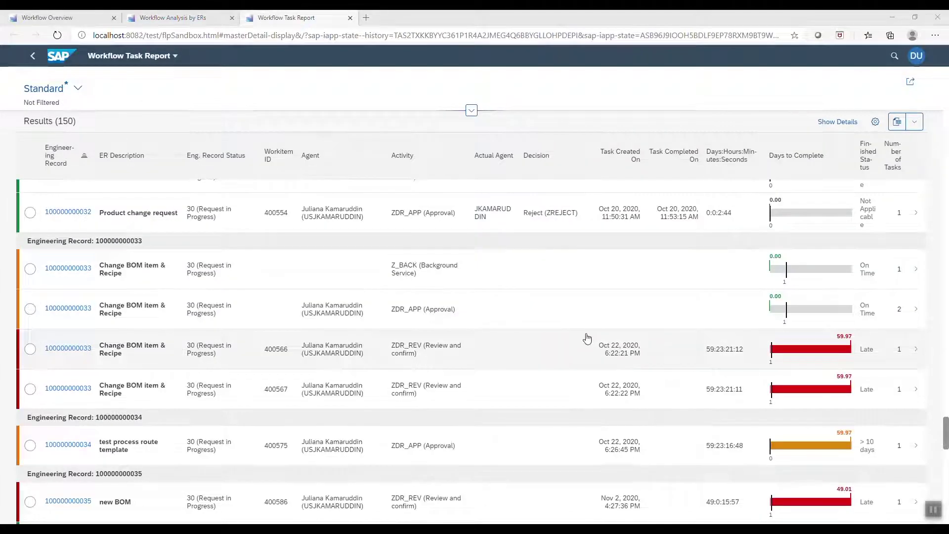
Scroll up and down through the Workflow Task Report's list of 150 tasks.
scroll(587, 338, up, 3)
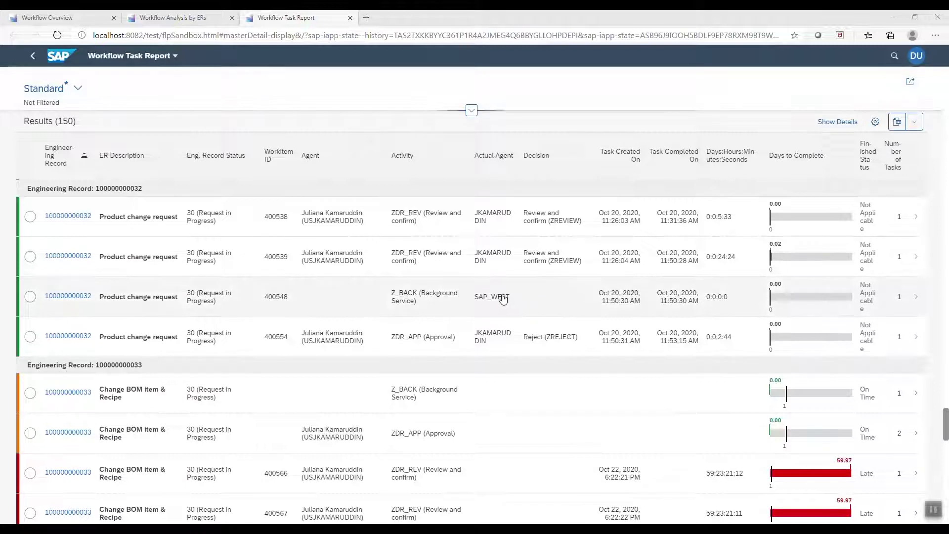
scroll(503, 299, down, 2)
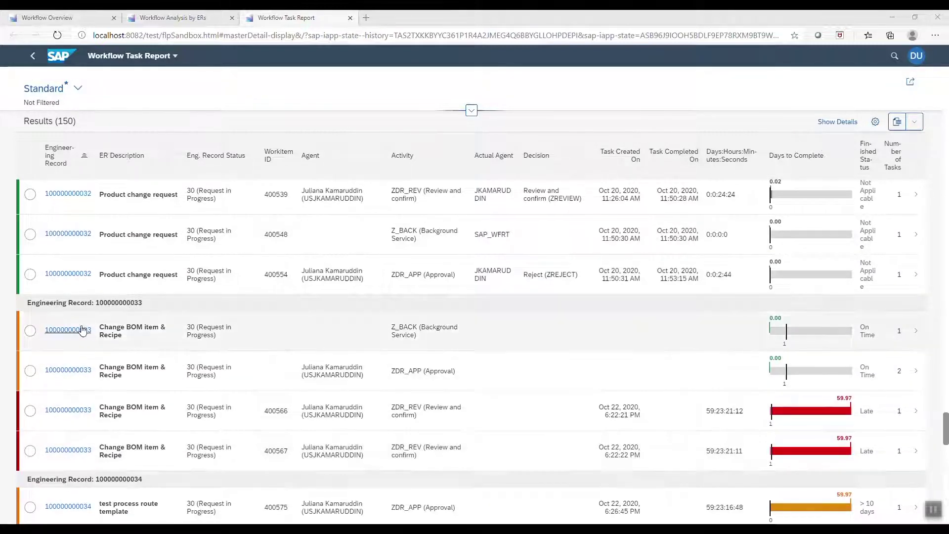
scroll(457, 389, down, 5)
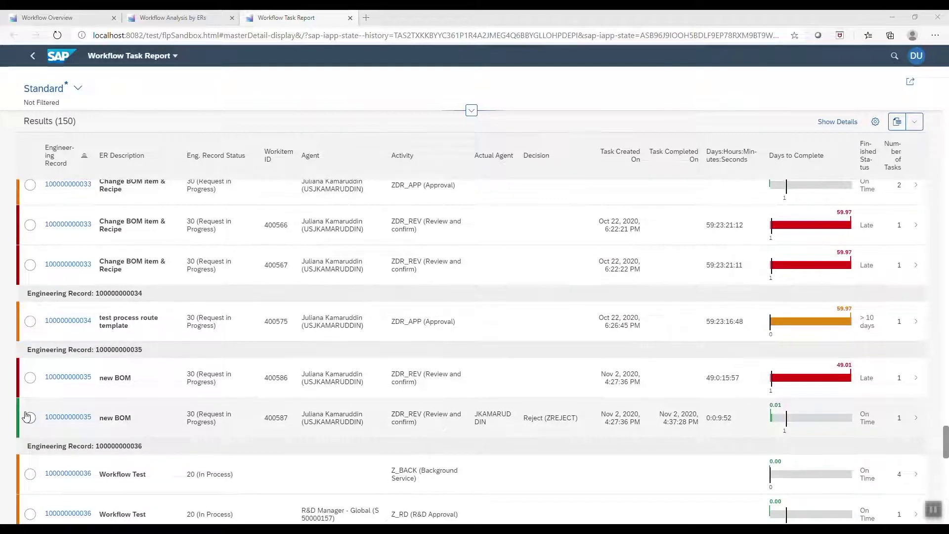
scroll(21, 418, down, 2)
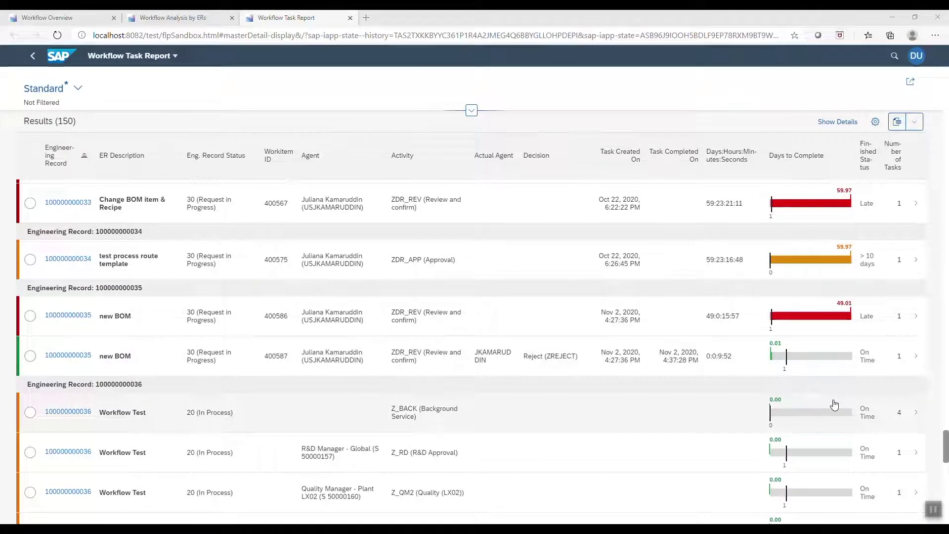
scroll(834, 404, up, 3)
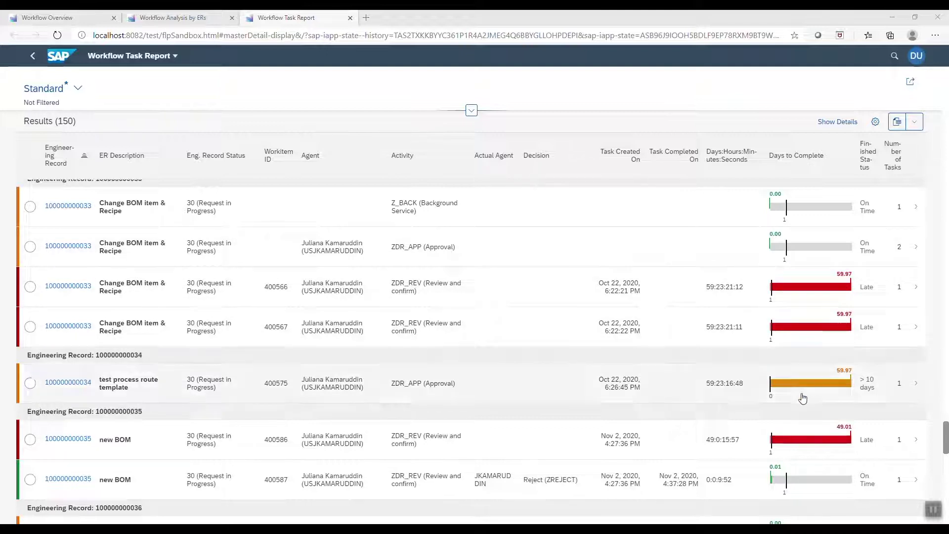
mouse_move(810, 454)
mouse_move(818, 390)
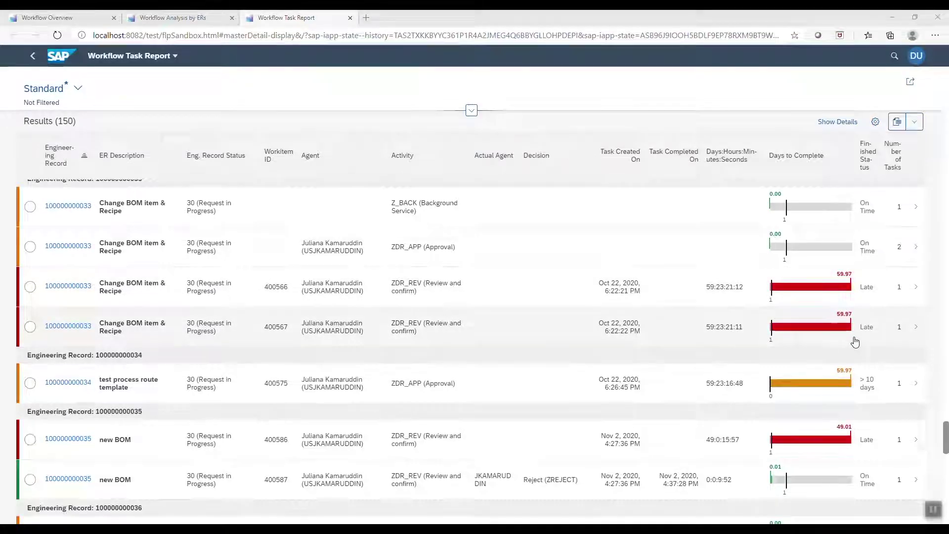
scroll(853, 327, down, 4)
scroll(854, 341, down, 4)
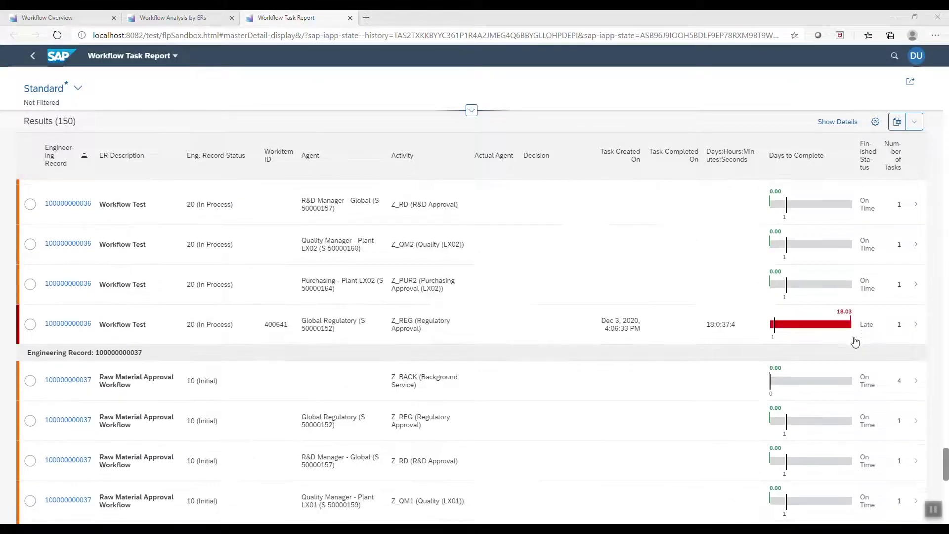
scroll(855, 341, up, 3)
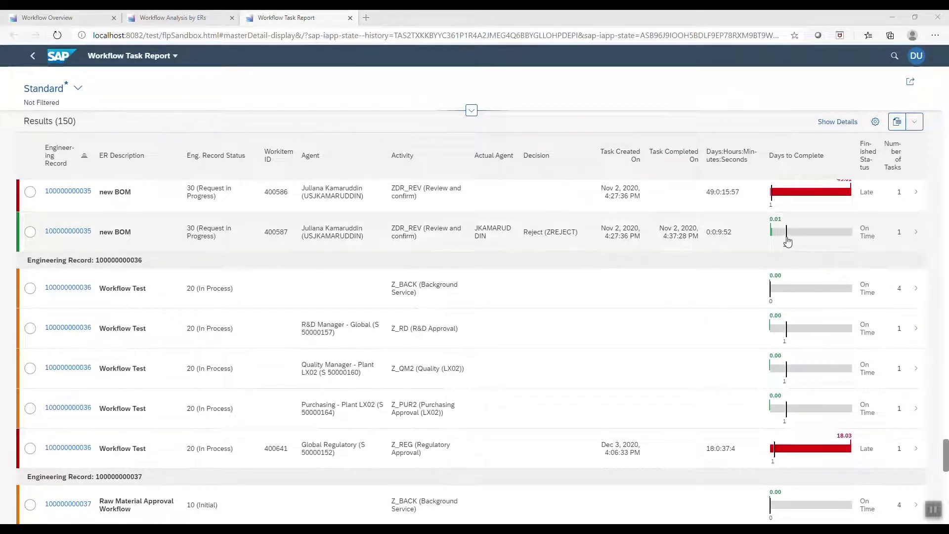
scroll(790, 250, up, 1)
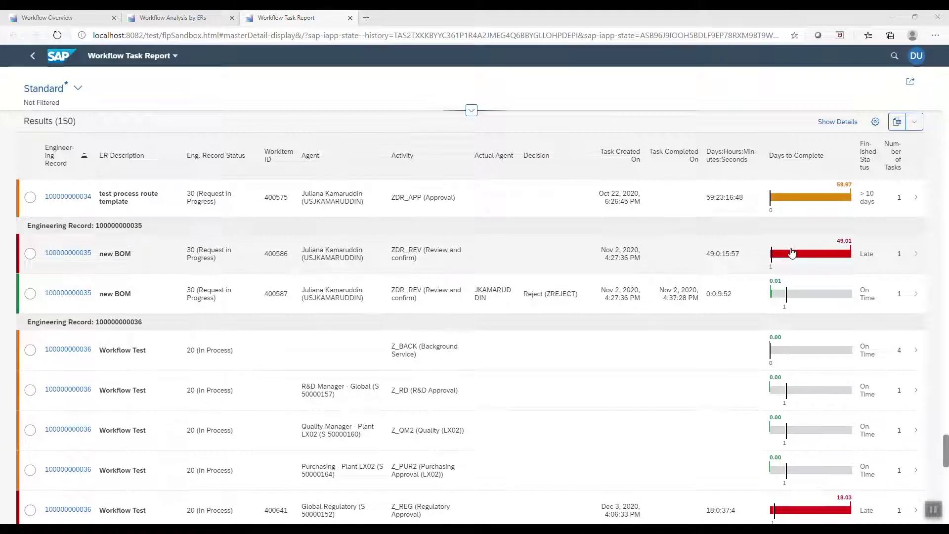
scroll(791, 252, down, 2)
scroll(284, 364, down, 1)
scroll(285, 365, down, 2)
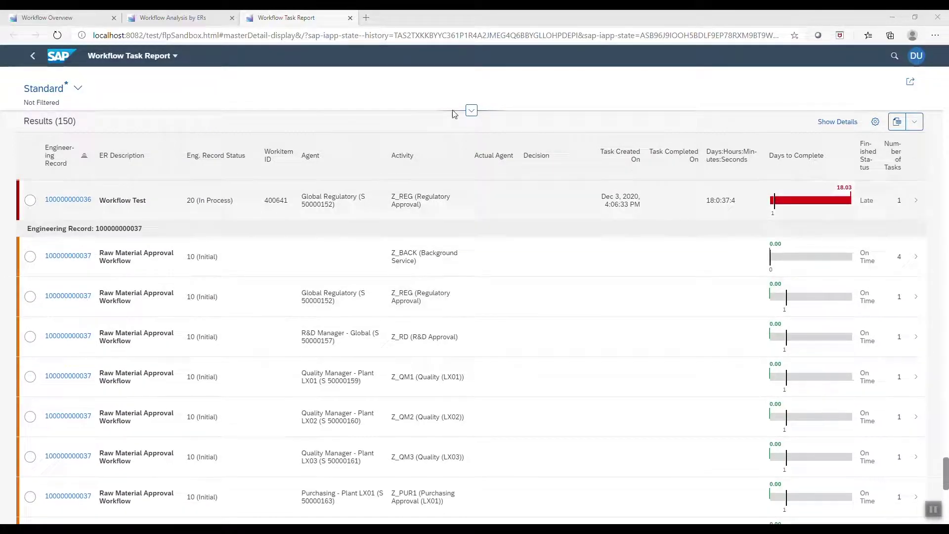
Filter the task report by a pasted Engineering Record number and run the search.
click(327, 118)
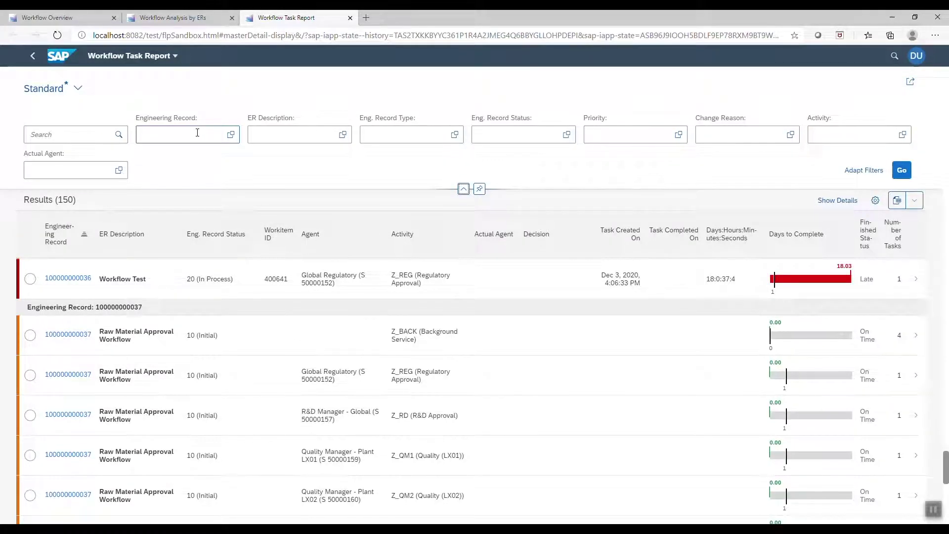
click(197, 132)
key(ctrl+v)
click(905, 175)
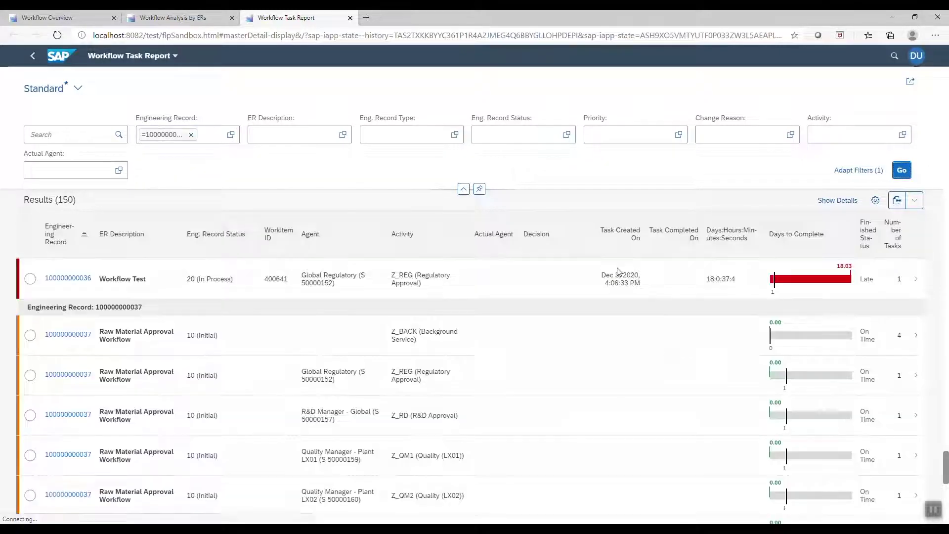